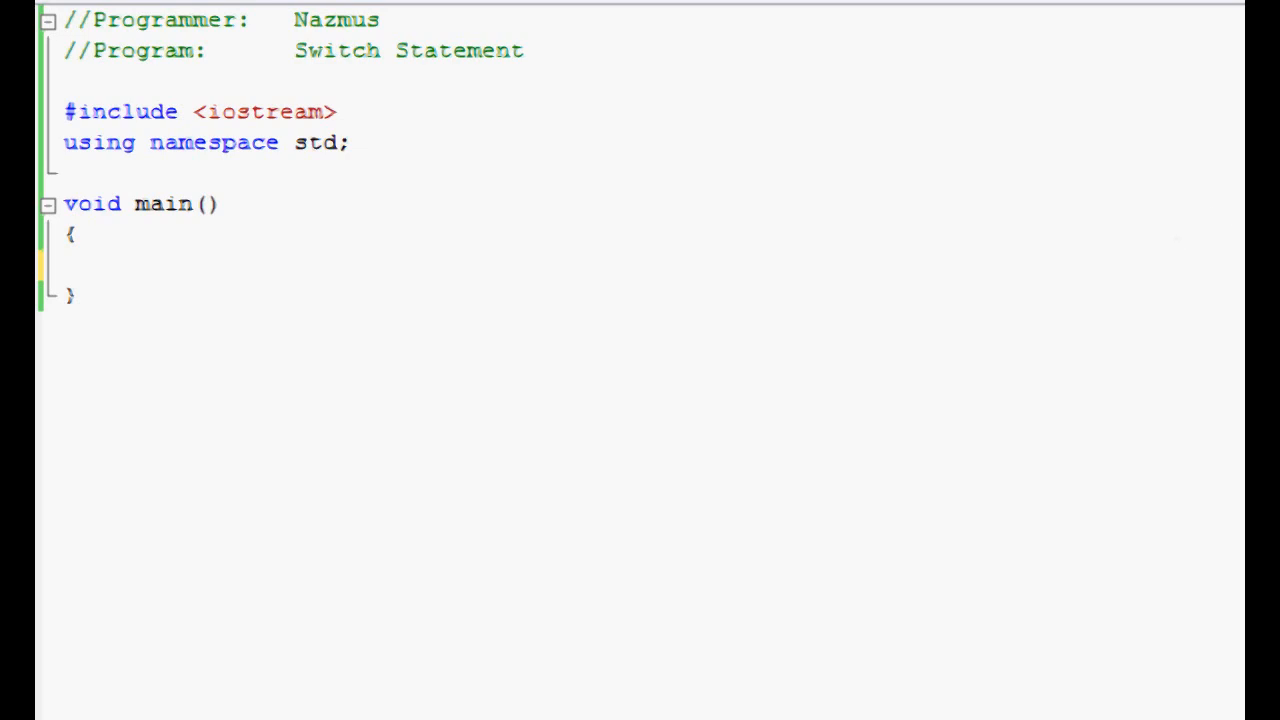
pyautogui.scroll(-2, 640, 300)
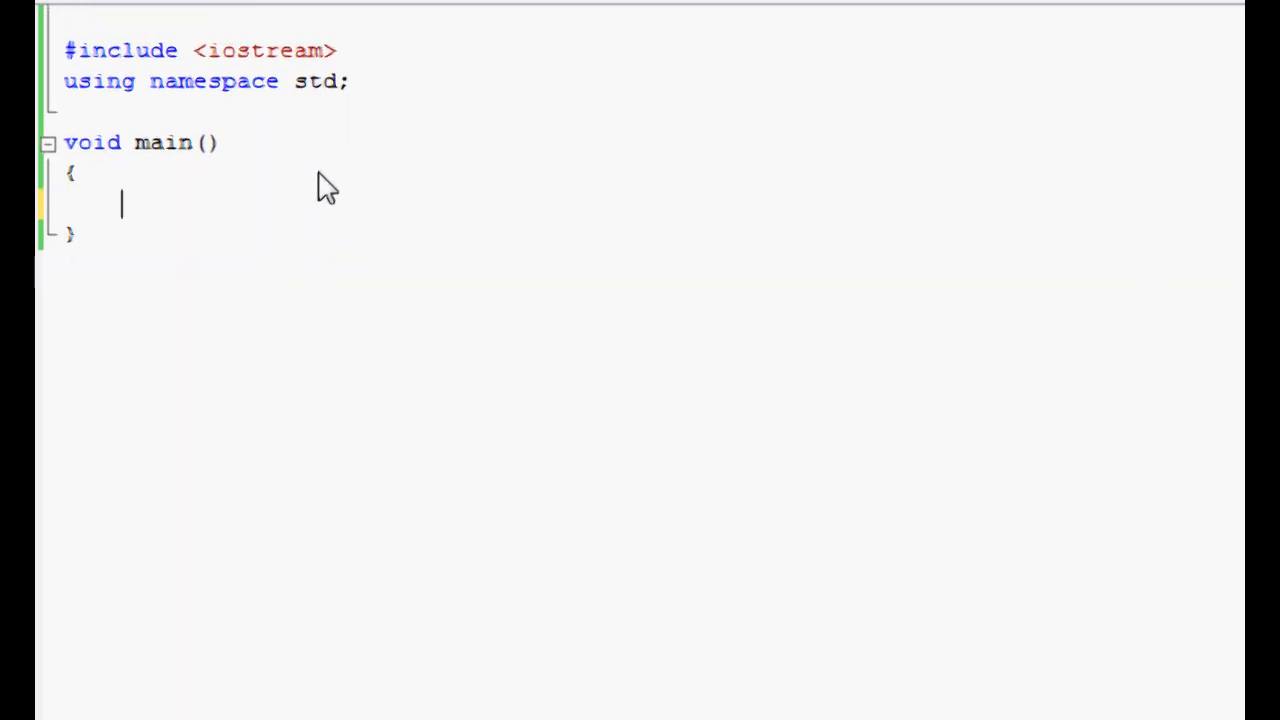
pyautogui.write('char')
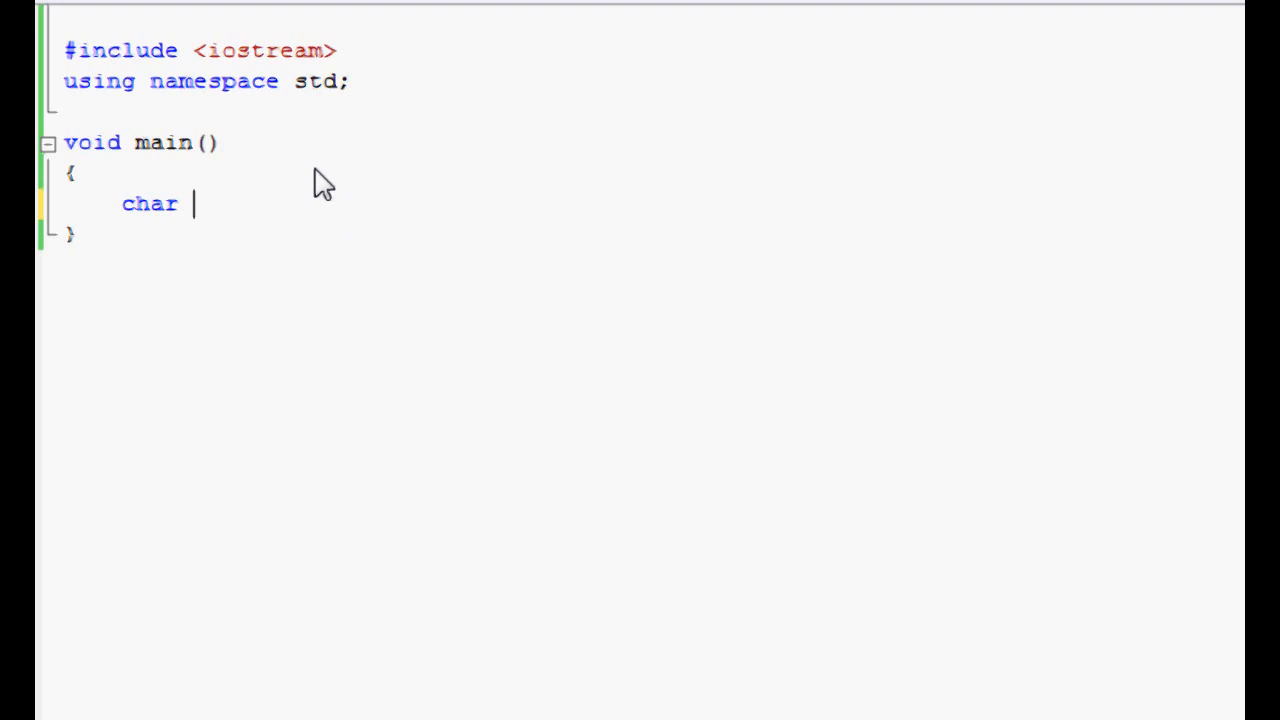
pyautogui.write('a')
pyautogui.write('ge;')
# Declare char age; at the start of main and move to the next line.
pyautogui.press('Return')
pyautogui.write('cout ')
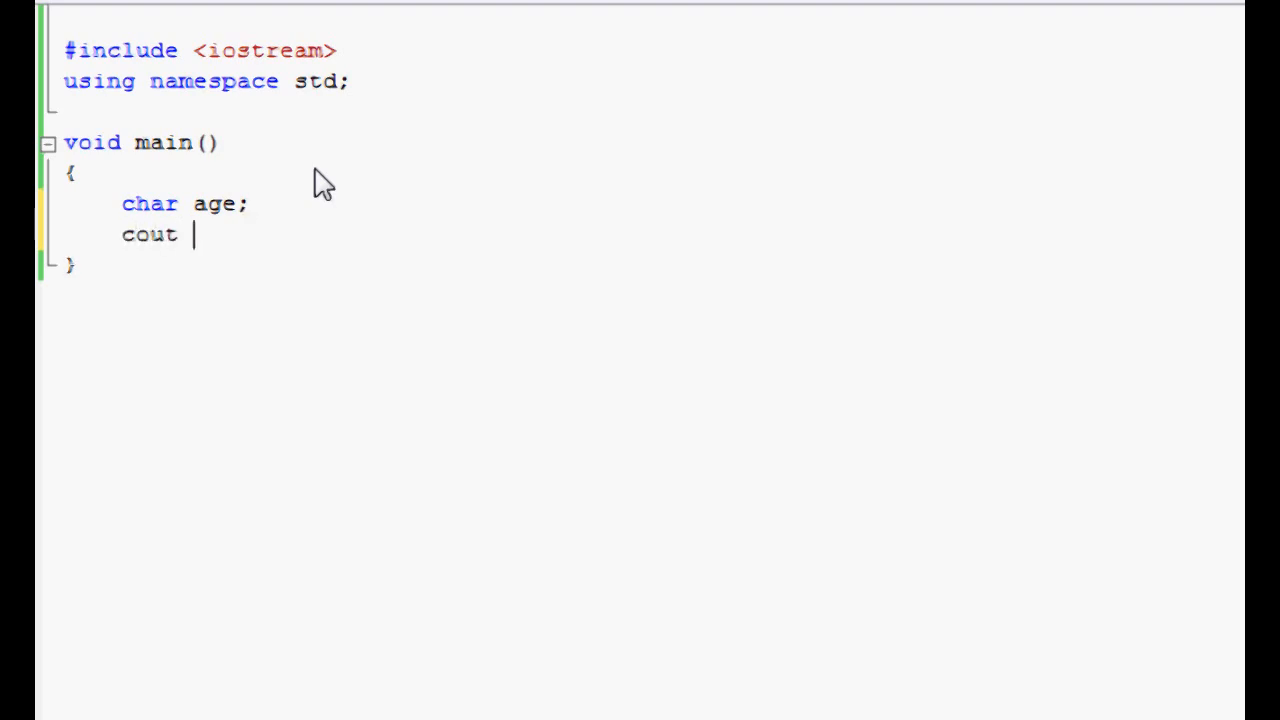
pyautogui.write('<< "Pleaes enter')
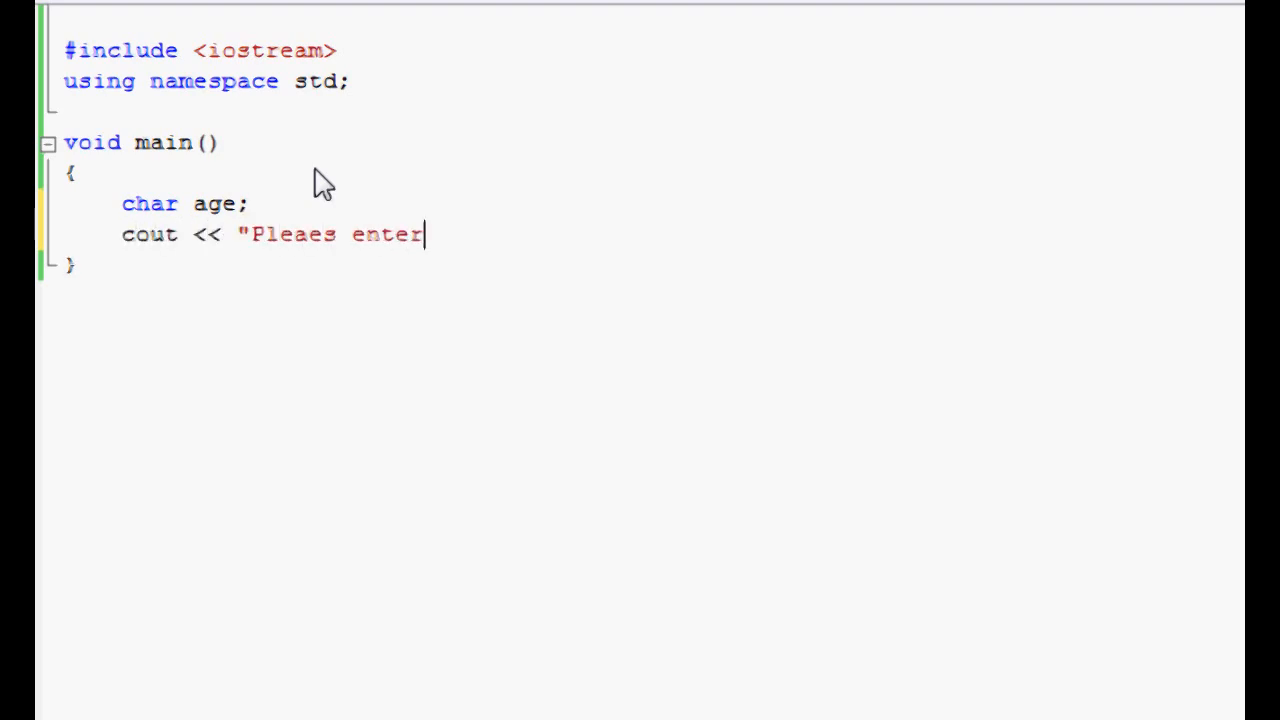
pyautogui.write(' t')
# Write the cout prompt for the age letter and the line "(A) 17 years and below \n".
pyautogui.press('BackSpace')
pyautogui.write('letter asso')
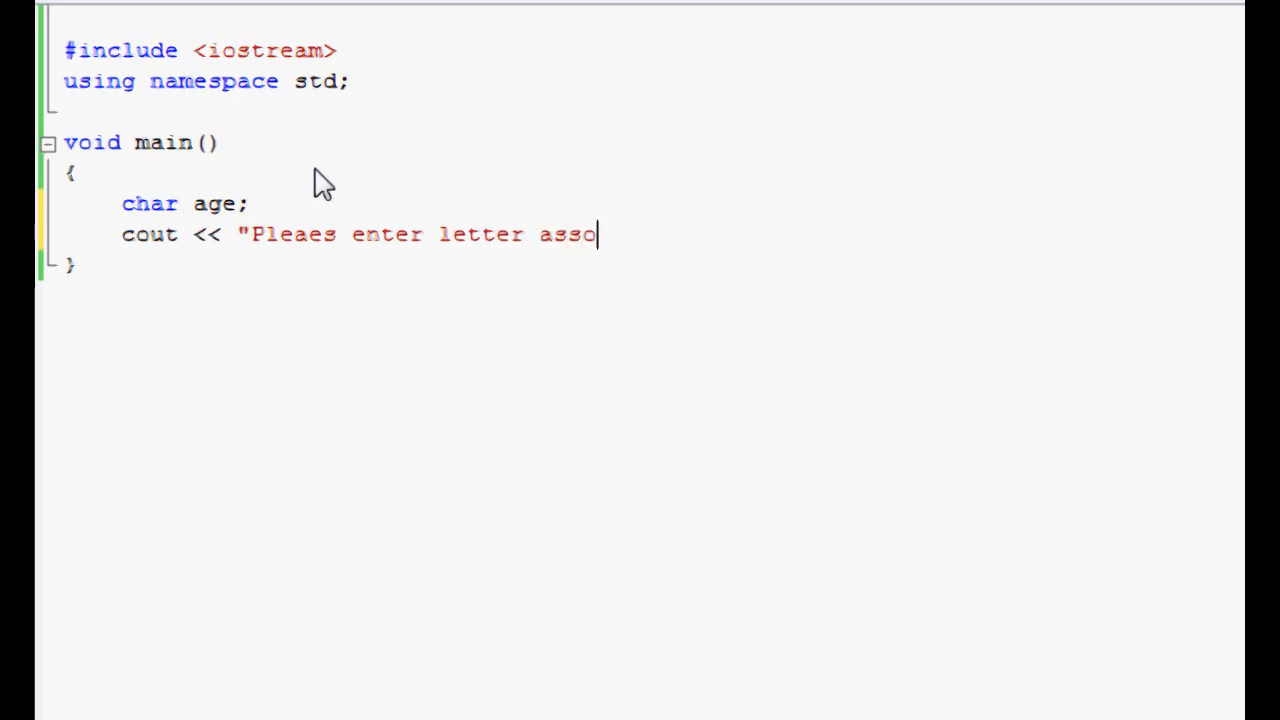
pyautogui.write('ciated with your age: ')
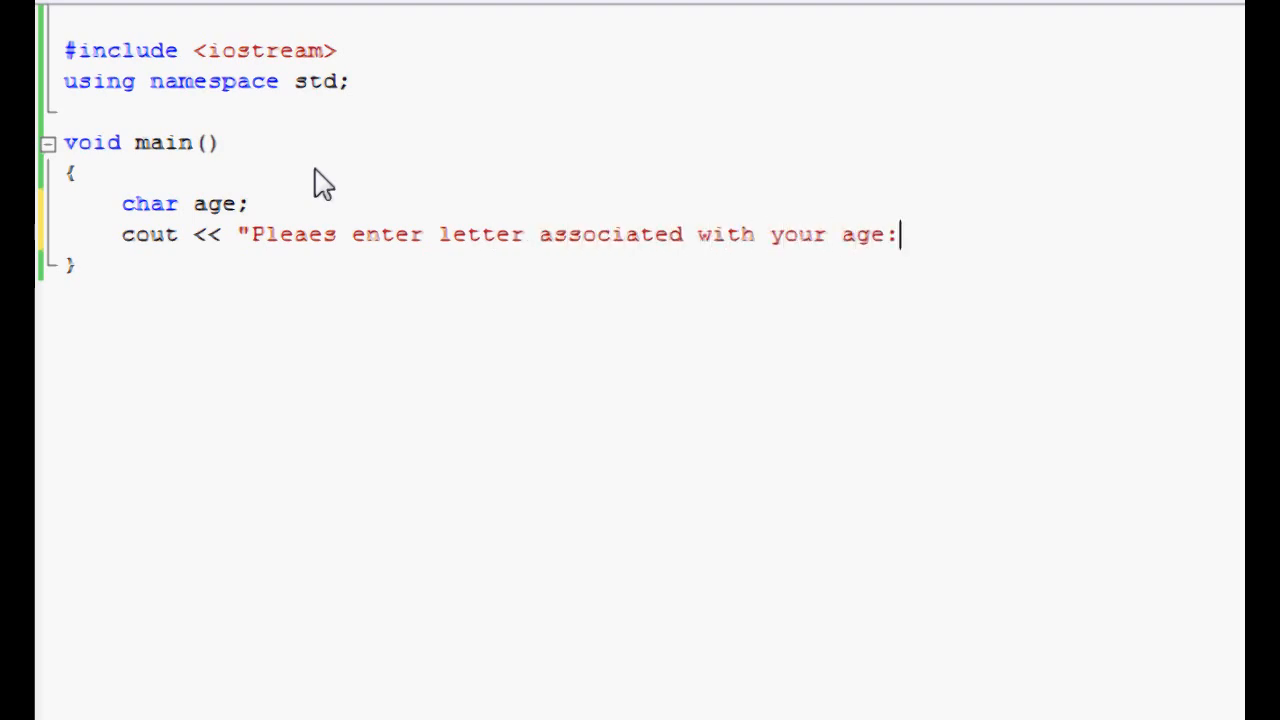
pyautogui.write('\\mn')
pyautogui.press('BackSpace')
pyautogui.press('BackSpace')
pyautogui.write('n"')
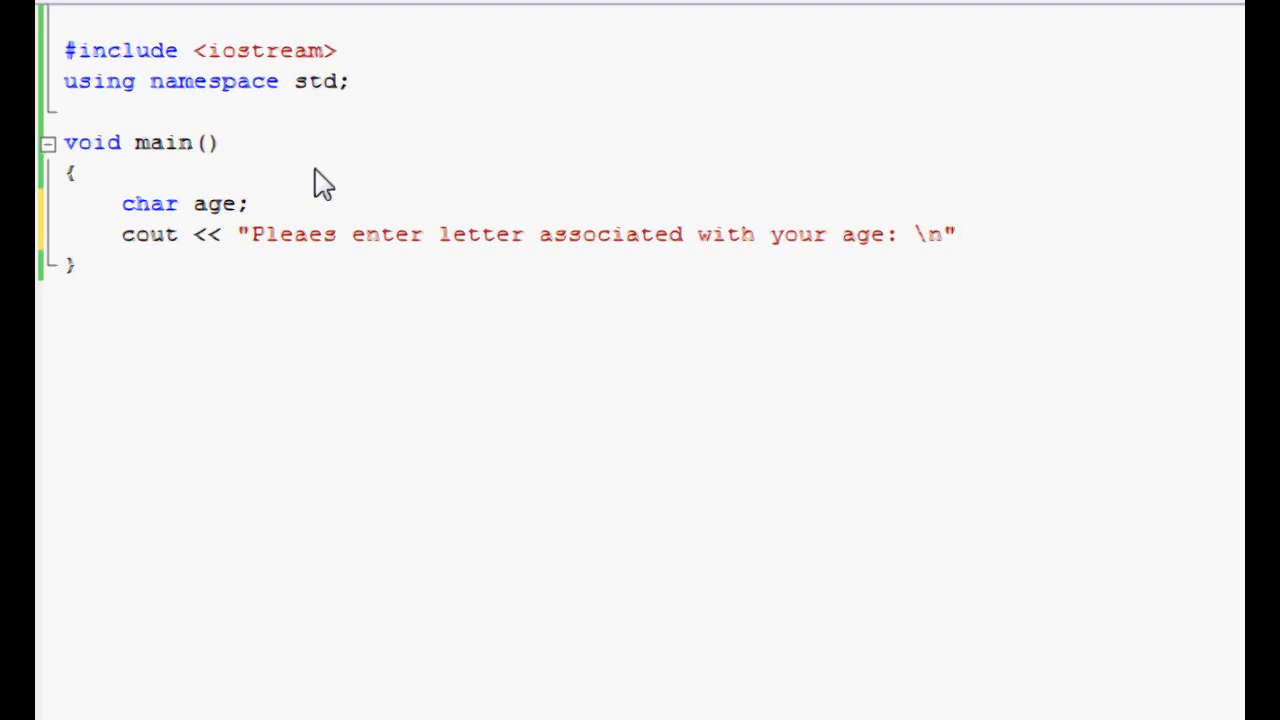
pyautogui.press('Return')
pyautogui.write('"')
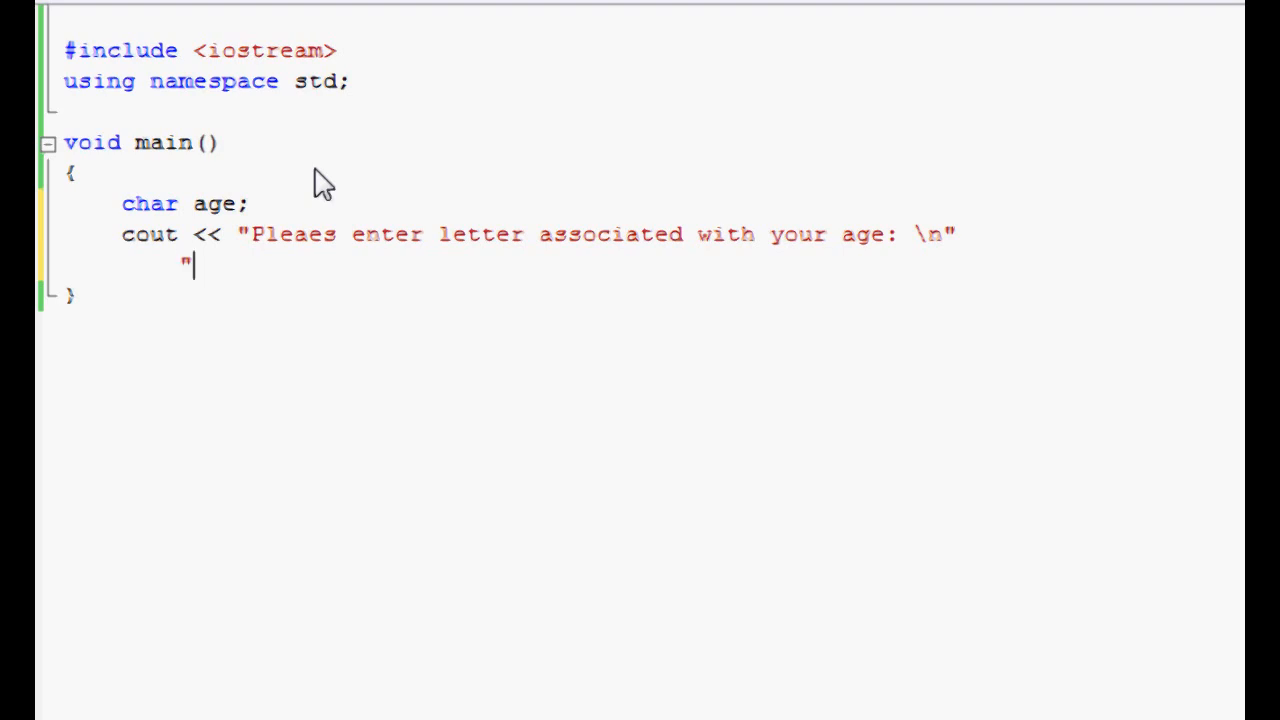
pyautogui.write('(A) ')
pyautogui.write('17 years an')
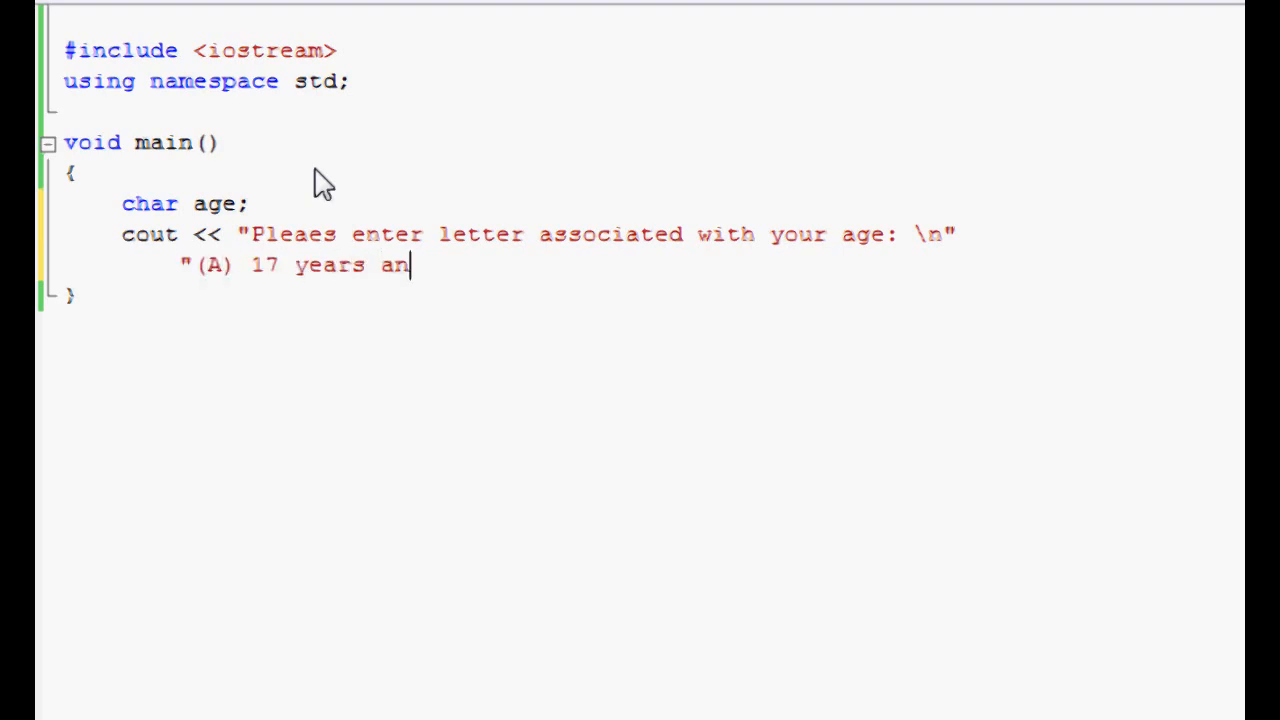
pyautogui.write('d below \\n')
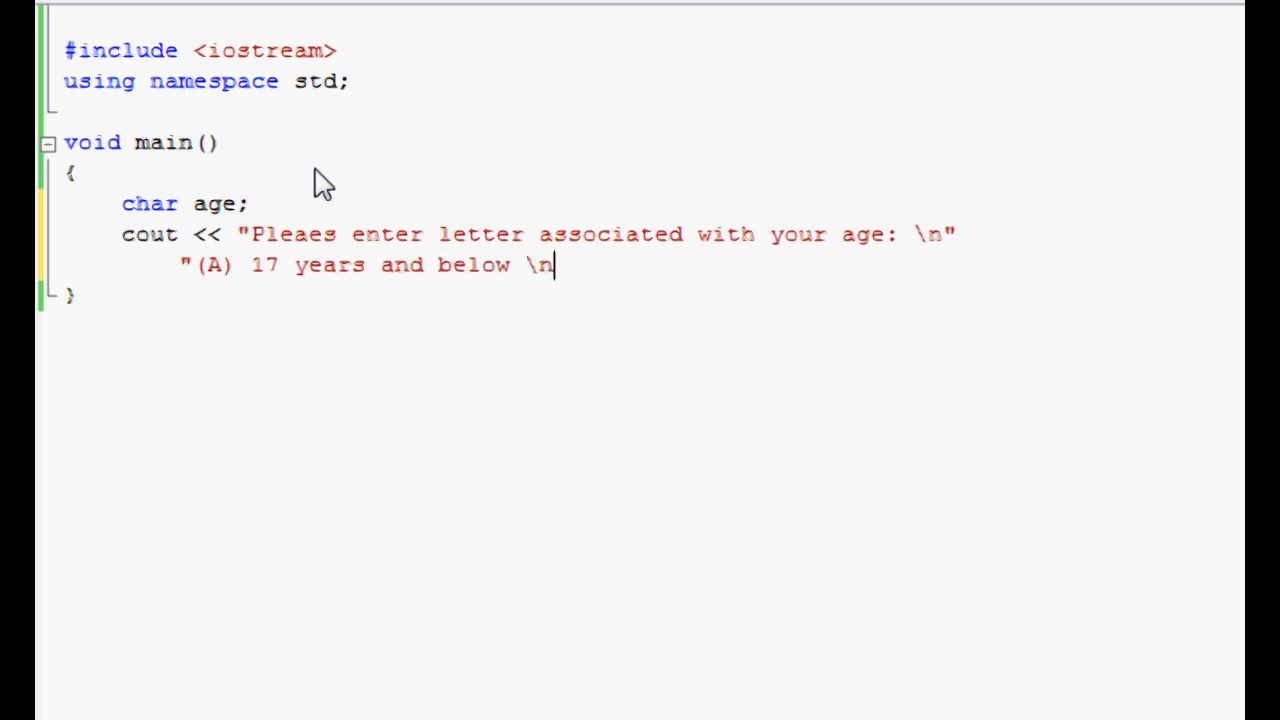
pyautogui.write('"')
pyautogui.press('Return')
pyautogui.write('"')
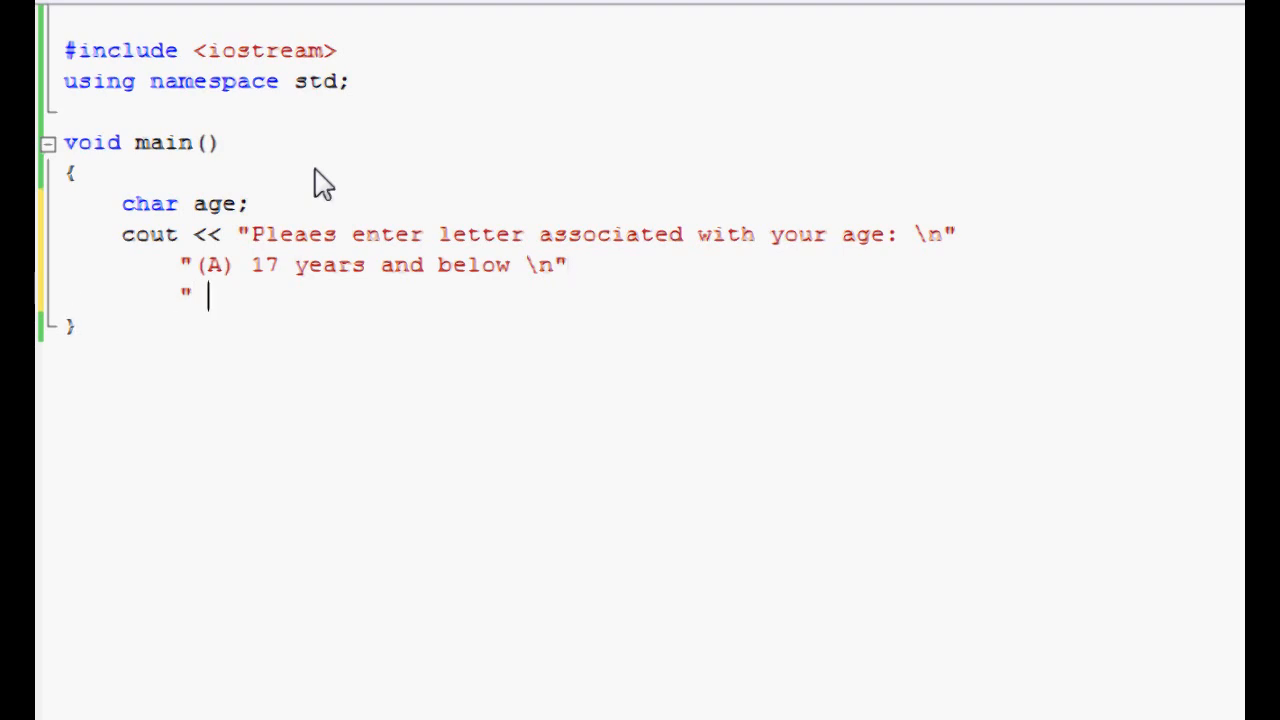
pyautogui.write('(B) 18')
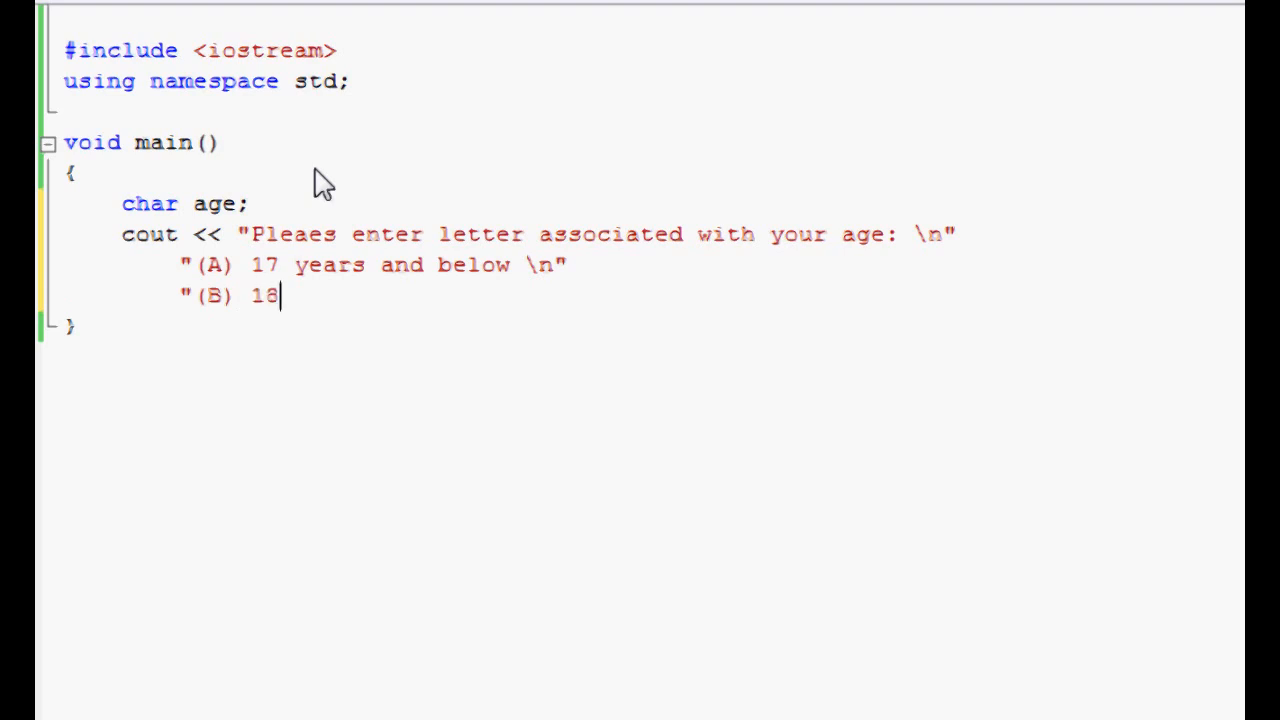
pyautogui.write(' years to 64 years')
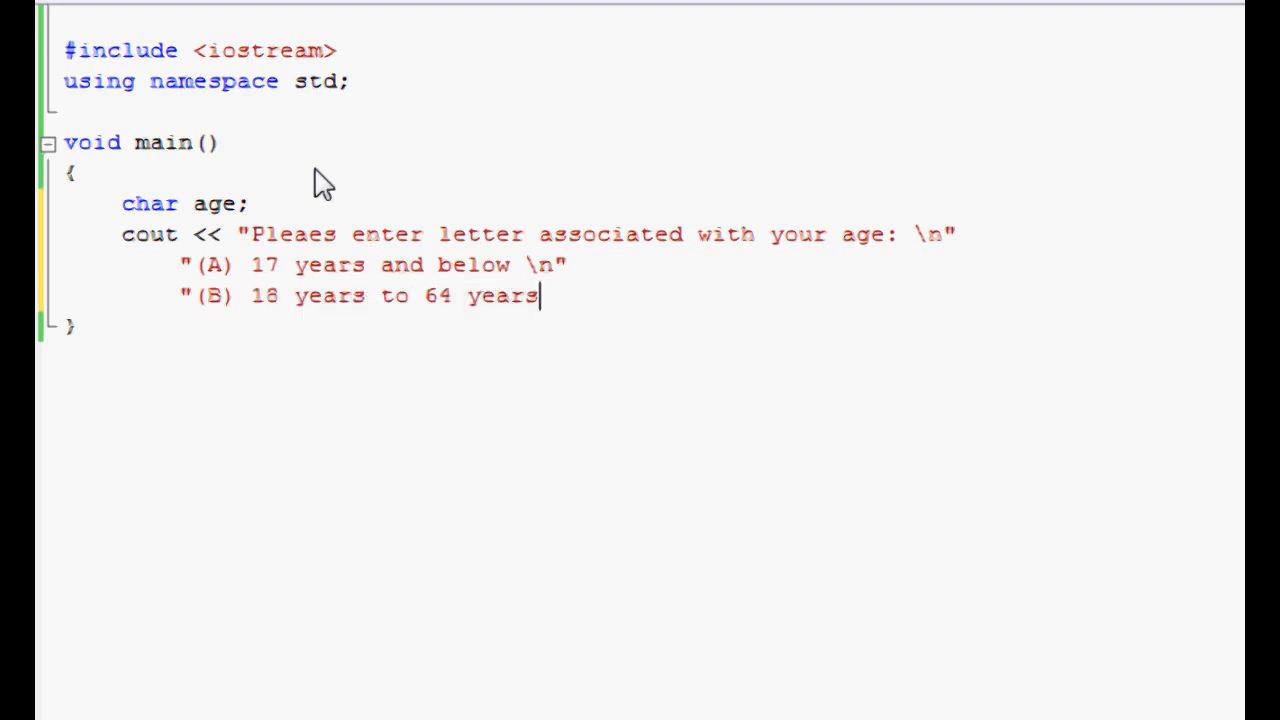
pyautogui.write(' \\n":')
# Add "(B) 18 years to 64 years" and "(C) 65 years and above" lines, closed with endl.
pyautogui.press('BackSpace')
pyautogui.press('Return')
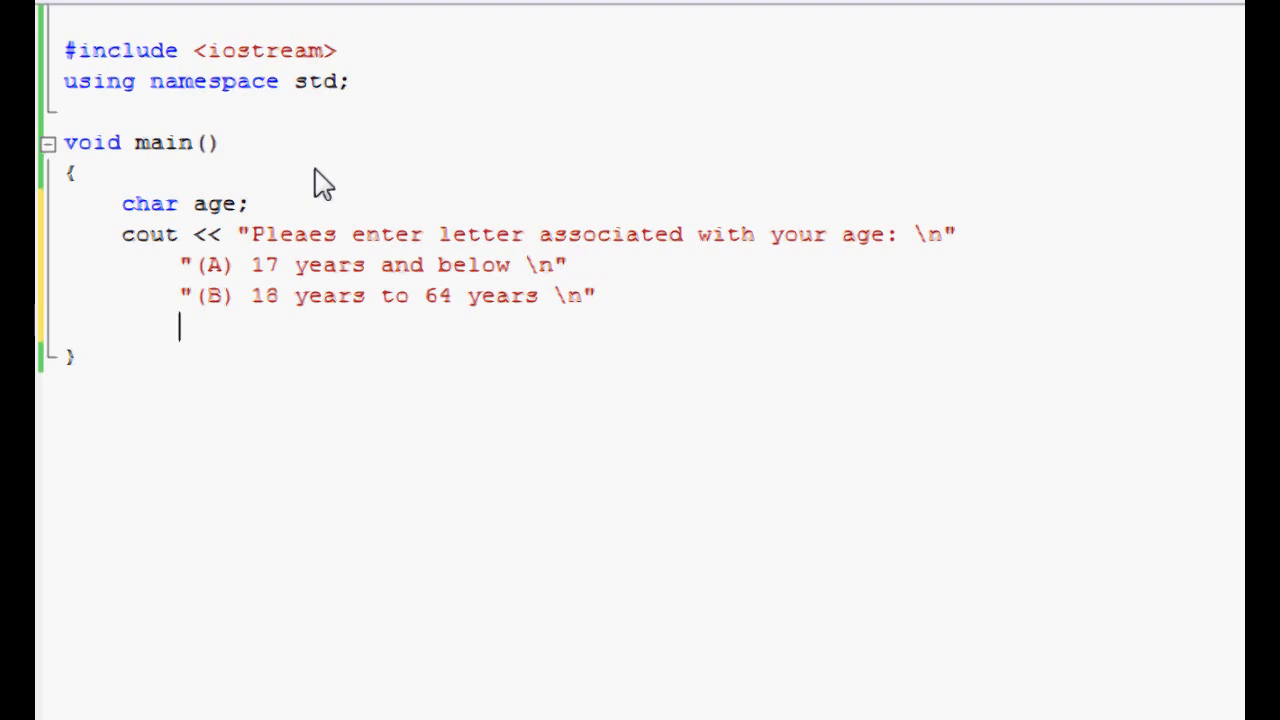
pyautogui.write('"(C) ')
pyautogui.write('6')
pyautogui.write('4')
pyautogui.press('BackSpace')
pyautogui.press('BackSpace')
pyautogui.write('45')
pyautogui.press('BackSpace')
pyautogui.press('BackSpace')
pyautogui.write('5 years')
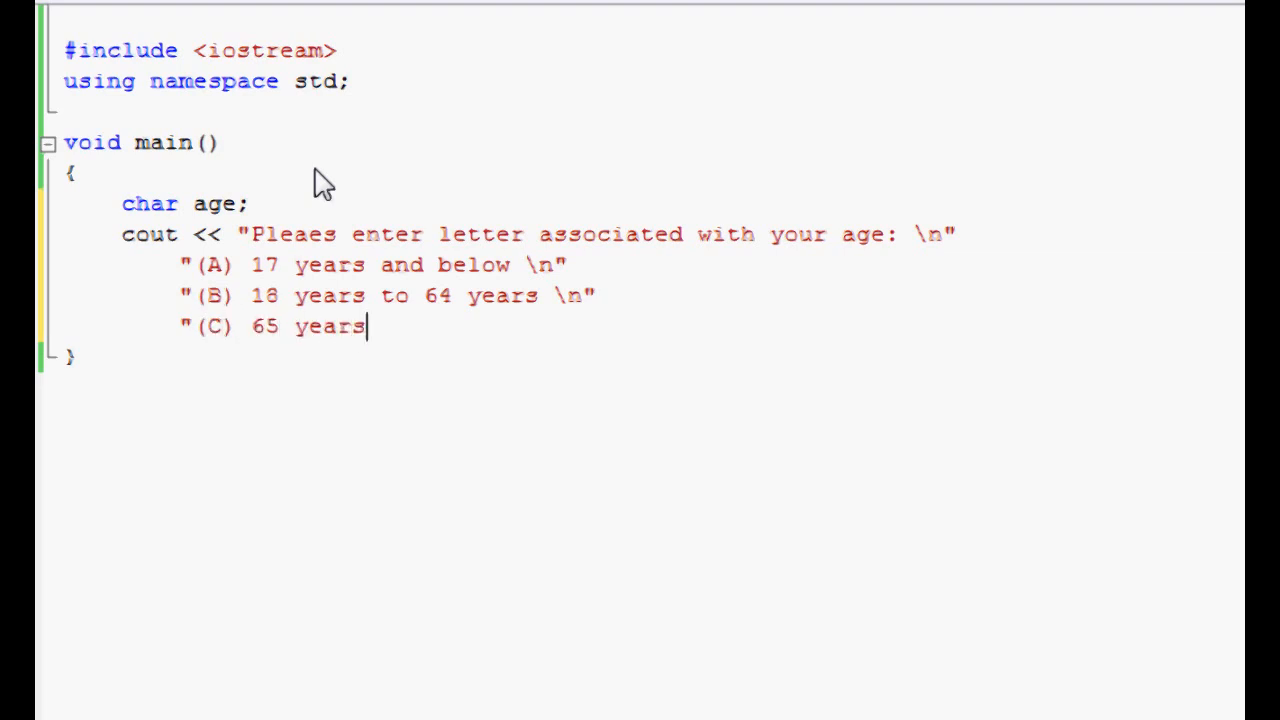
pyautogui.write(' and above \\')
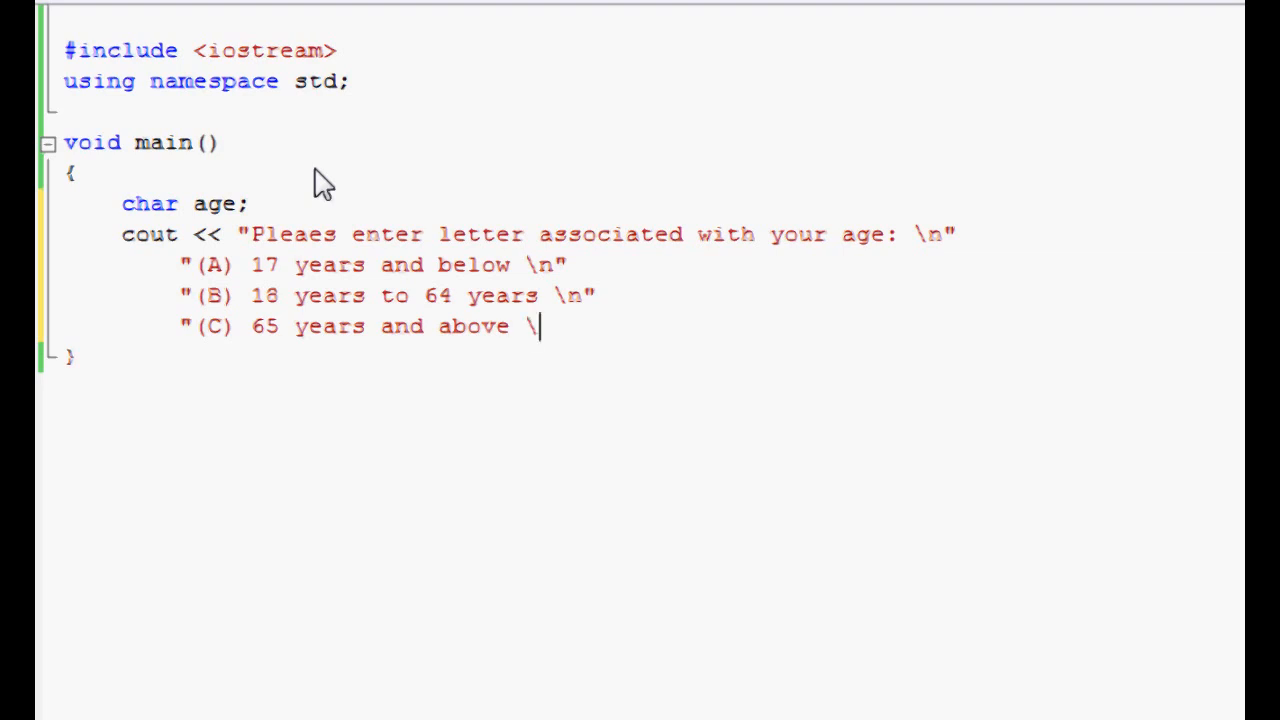
pyautogui.write('n')
pyautogui.write('" << end')
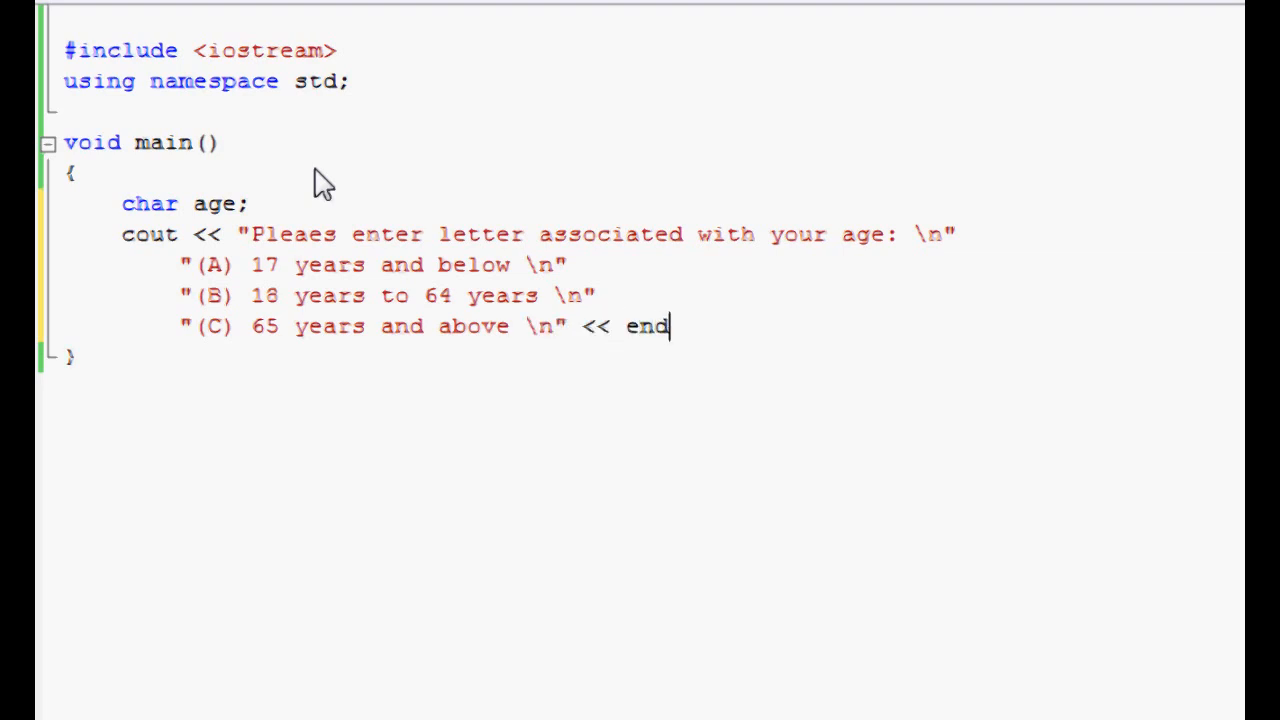
pyautogui.write('l;')
pyautogui.press('Return')
pyautogui.press('Return')
pyautogui.write('sytem')
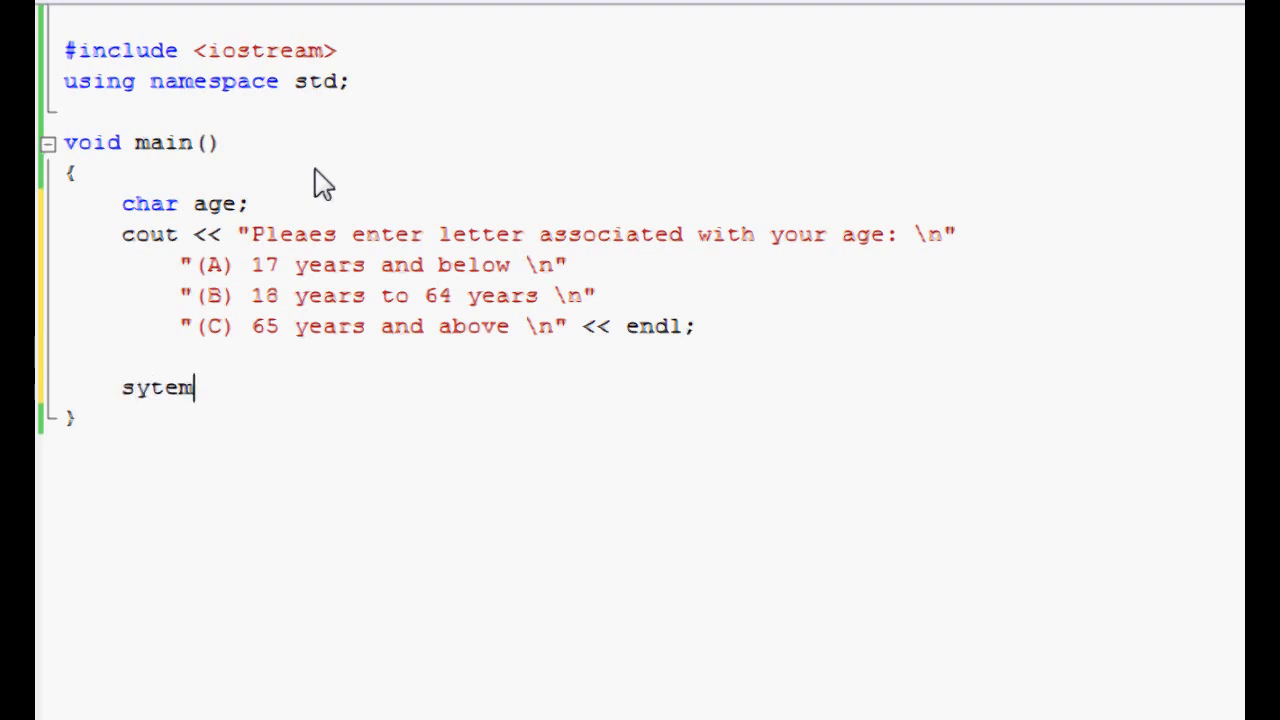
pyautogui.write('(')
# End main with system("pause"); and build-run to show the age menu in the console.
pyautogui.press('BackSpace')
pyautogui.press('BackSpace')
pyautogui.press('BackSpace')
pyautogui.press('BackSpace')
pyautogui.write('stem')
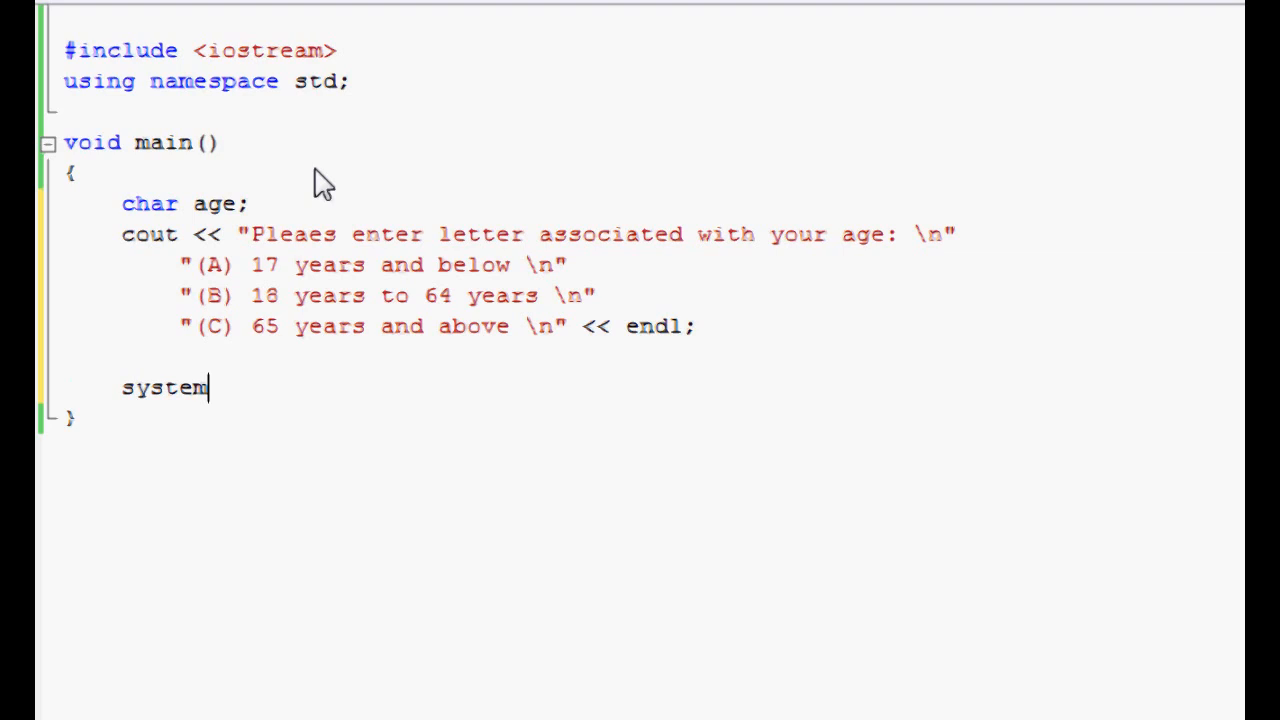
pyautogui.write('("pause")')
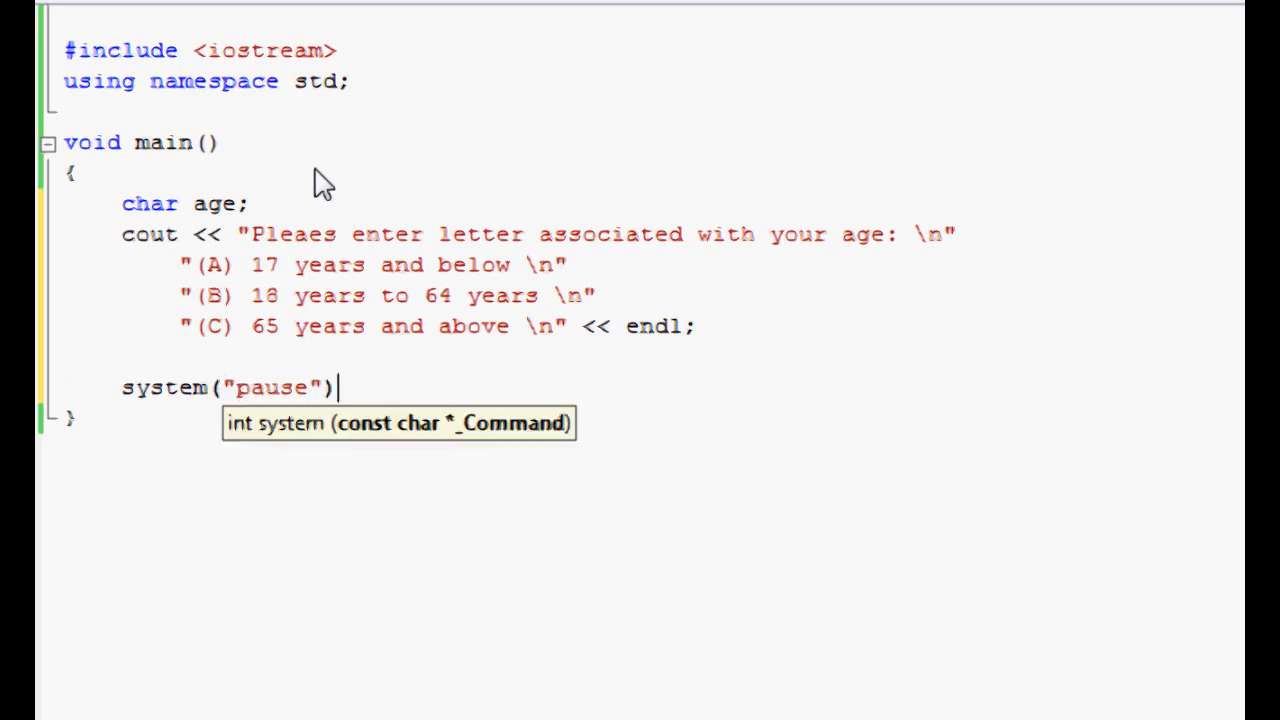
pyautogui.write(';')
pyautogui.hotkey('ctrl', 'F5')
pyautogui.press('Return')
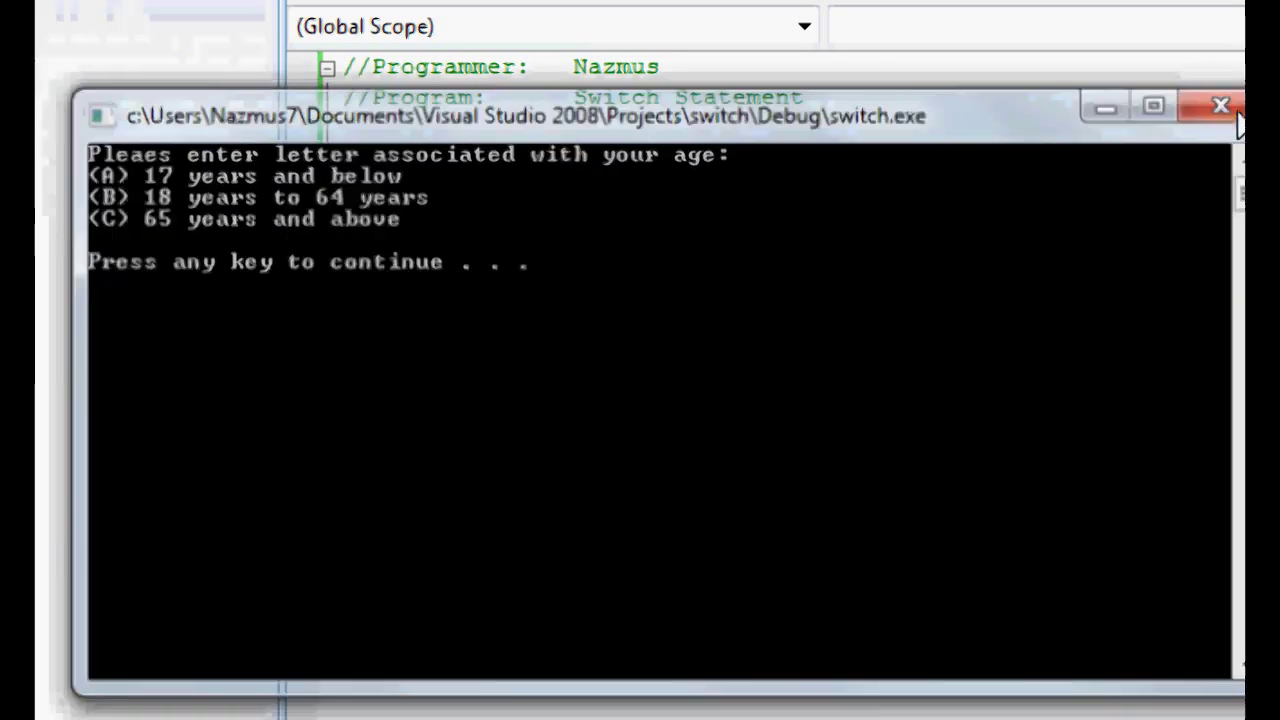
# Close the console and add cin >> age; after the prompt statement.
pyautogui.click(1205, 105)
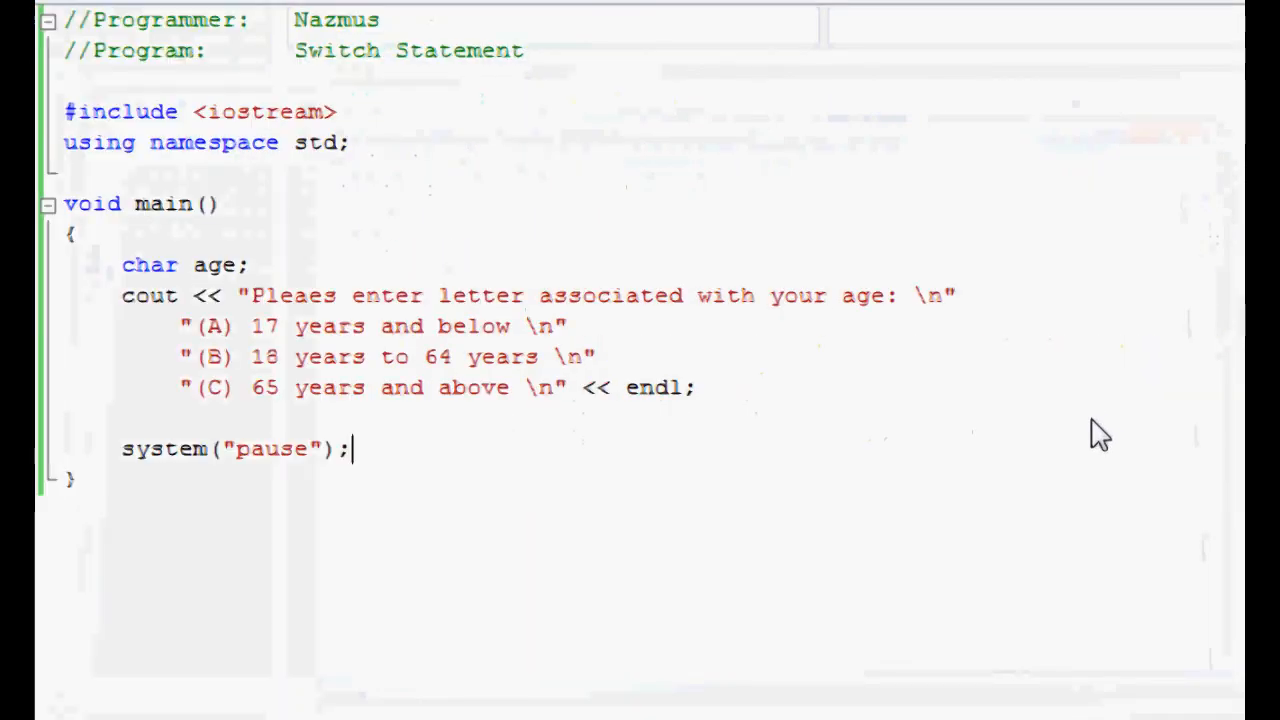
pyautogui.click(855, 395)
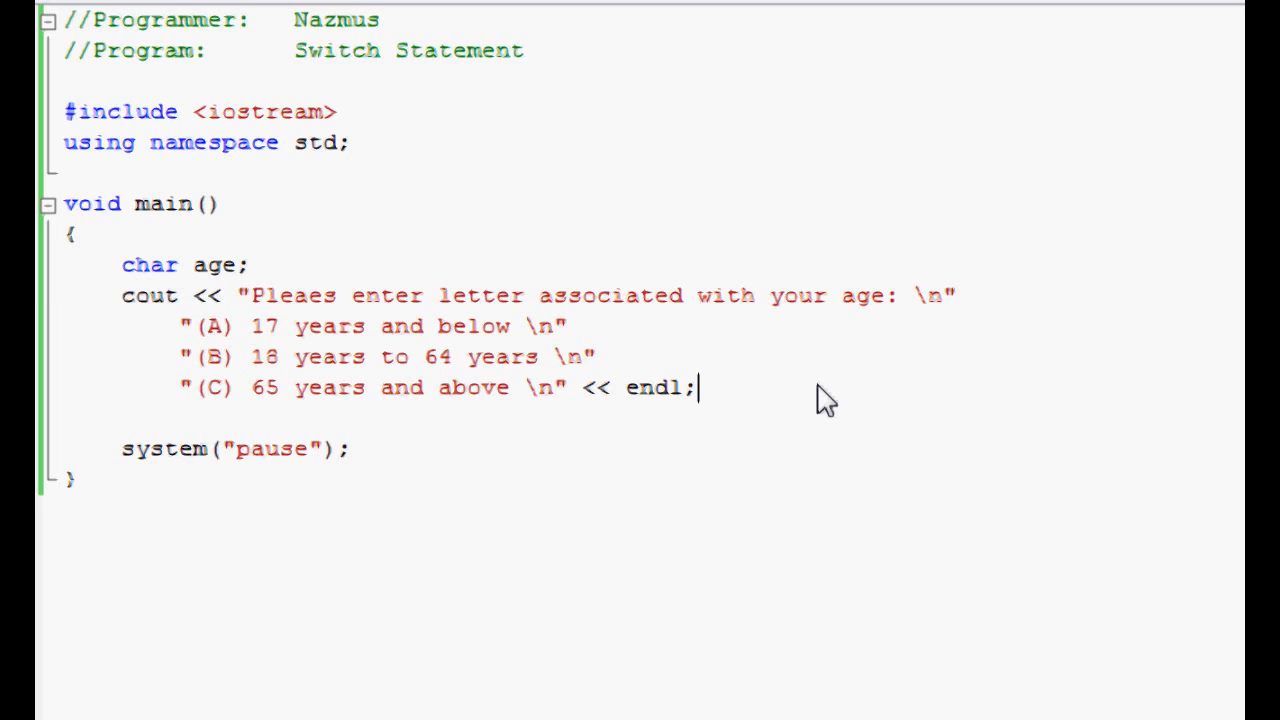
pyautogui.press('Return')
pyautogui.press('Return')
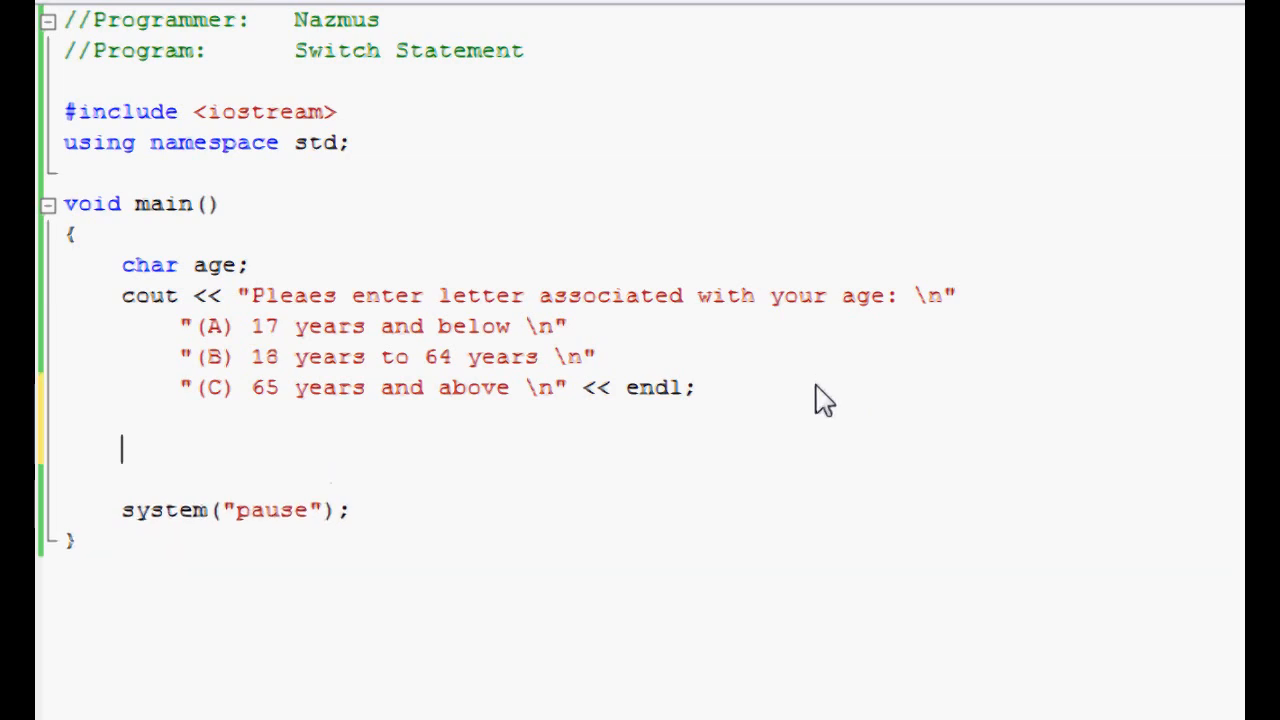
pyautogui.write('c')
pyautogui.press('BackSpace')
pyautogui.press('BackSpace')
pyautogui.press('Return')
pyautogui.press('BackSpace')
pyautogui.press('BackSpace')
pyautogui.press('Tab')
pyautogui.write('co')
pyautogui.press('BackSpace')
pyautogui.write('in ')
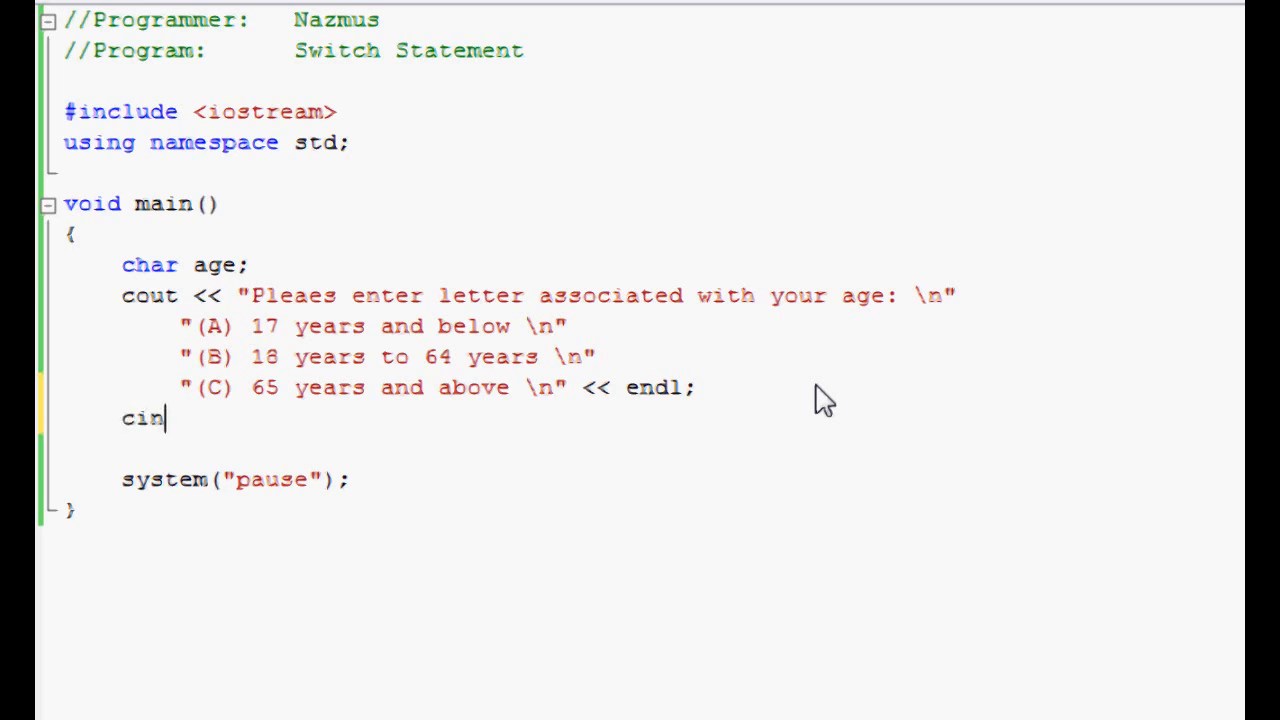
pyautogui.write('>> age;')
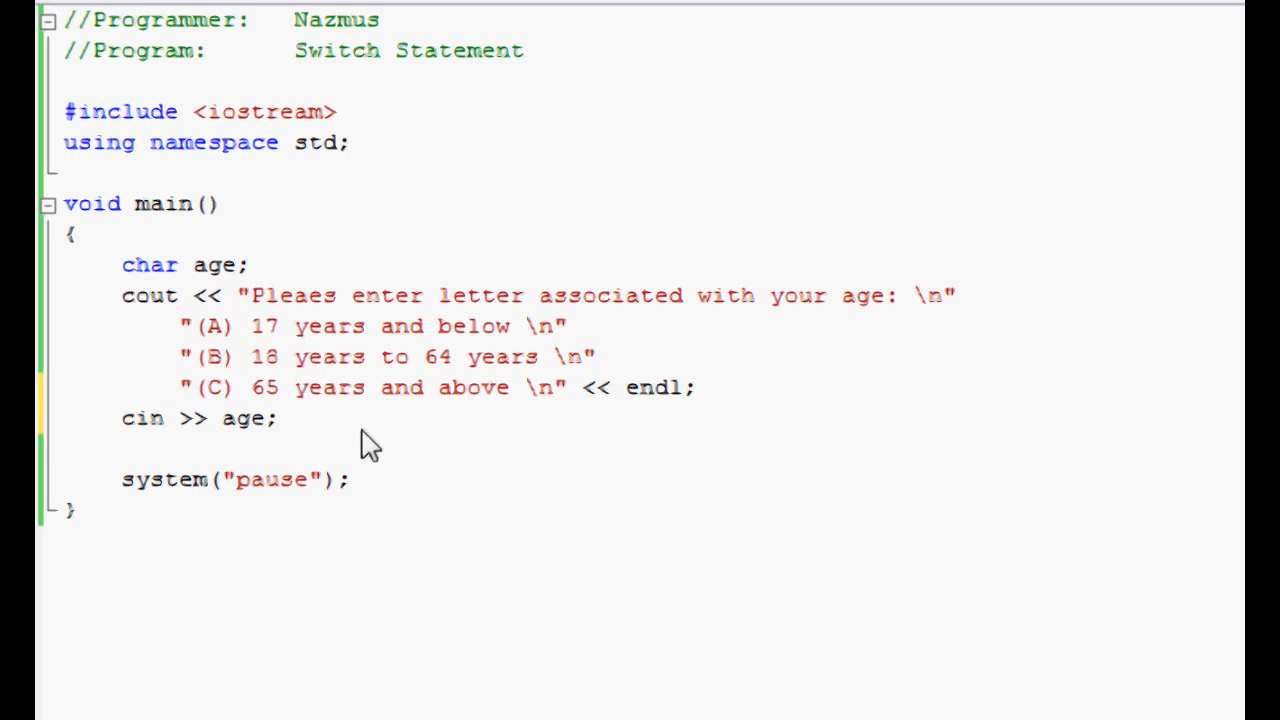
# Start a cout line printing "The ticket will cost you: ".
pyautogui.press('Return')
pyautogui.press('Return')
pyautogui.write('swit')
pyautogui.press('BackSpace')
pyautogui.press('BackSpace')
pyautogui.press('BackSpace')
pyautogui.press('BackSpace')
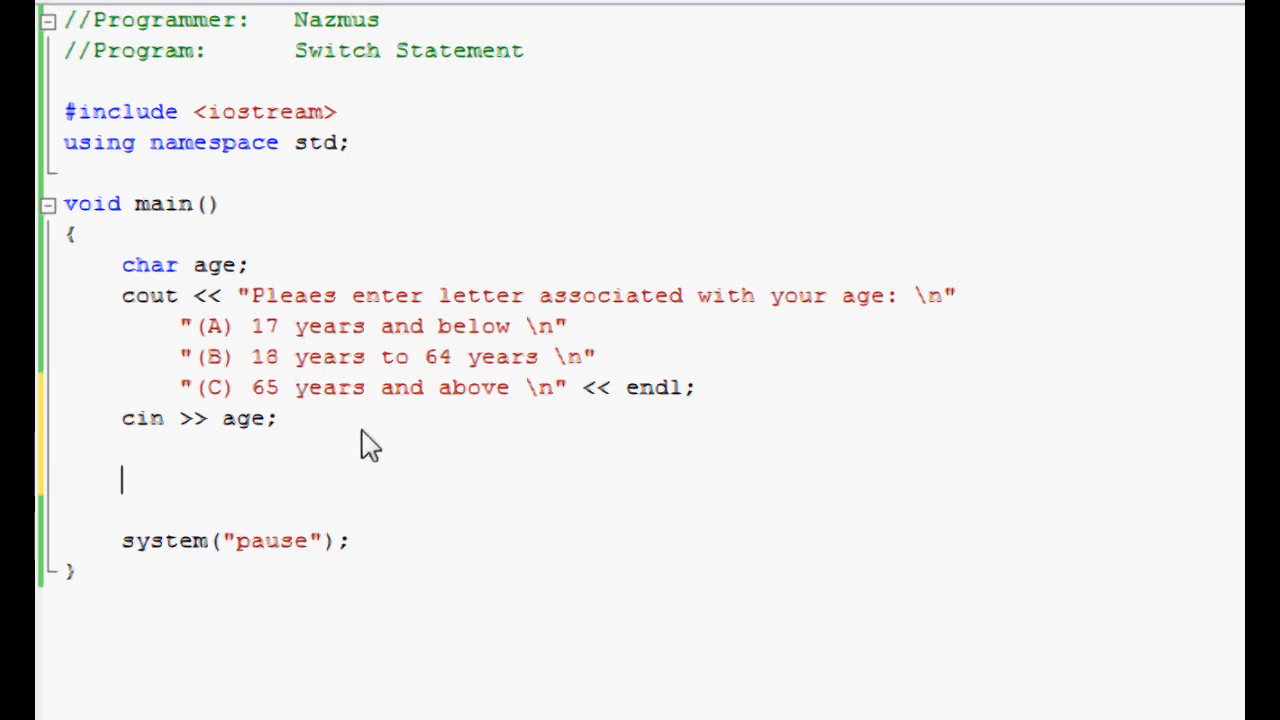
pyautogui.write('cout <<')
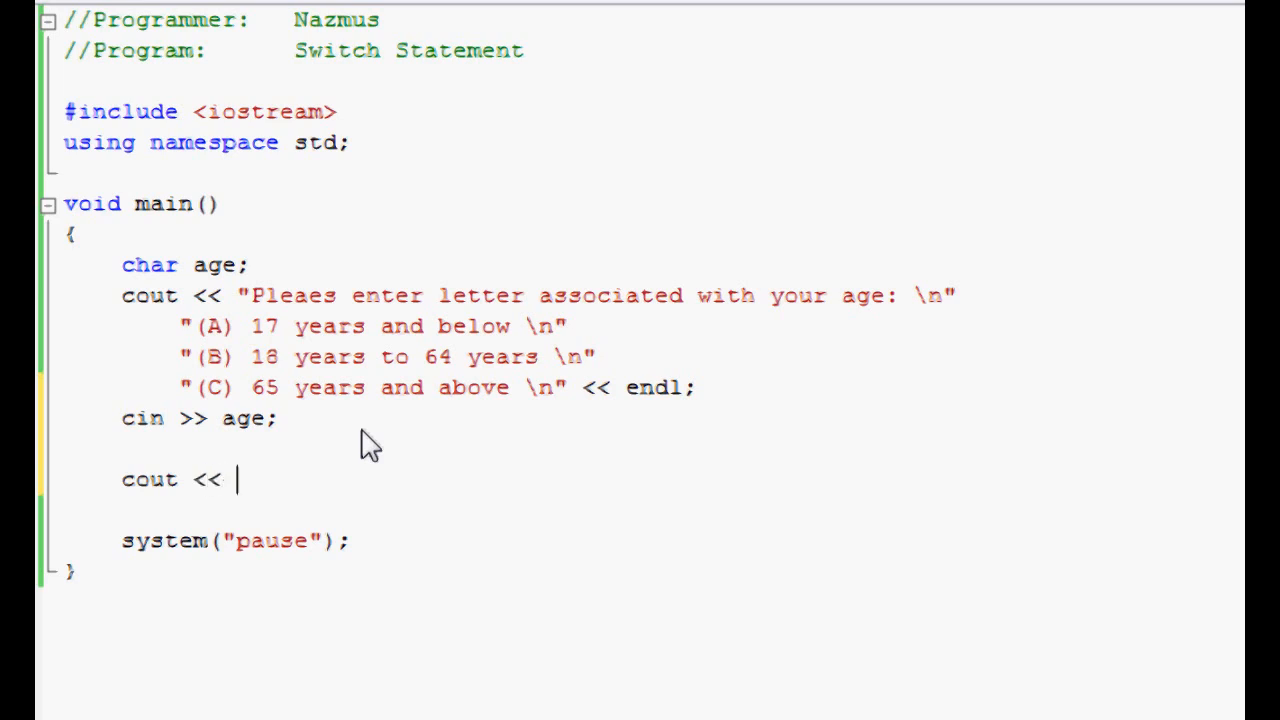
pyautogui.press('BackSpace')
pyautogui.press('BackSpace')
pyautogui.press('BackSpace')
pyautogui.write('>>')
pyautogui.press('BackSpace')
pyautogui.press('BackSpace')
pyautogui.press('BackSpace')
pyautogui.write('<< "The ticket w')
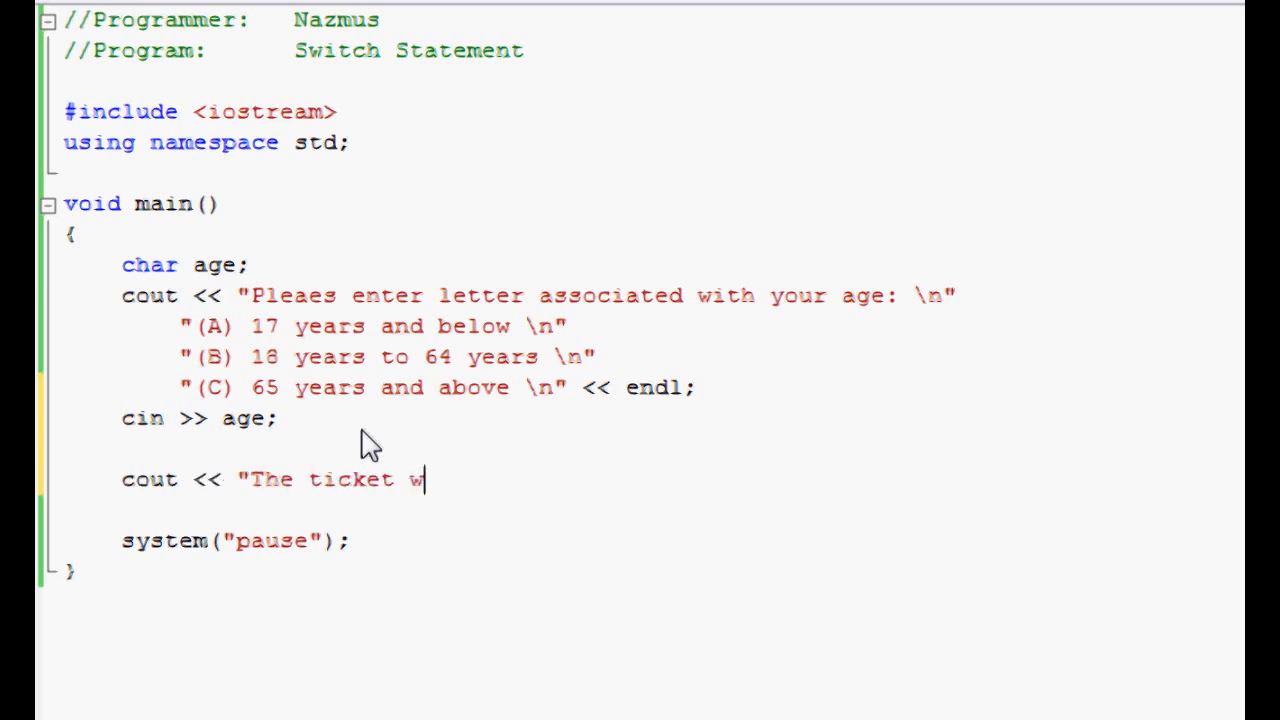
pyautogui.write('ill cost you: "')
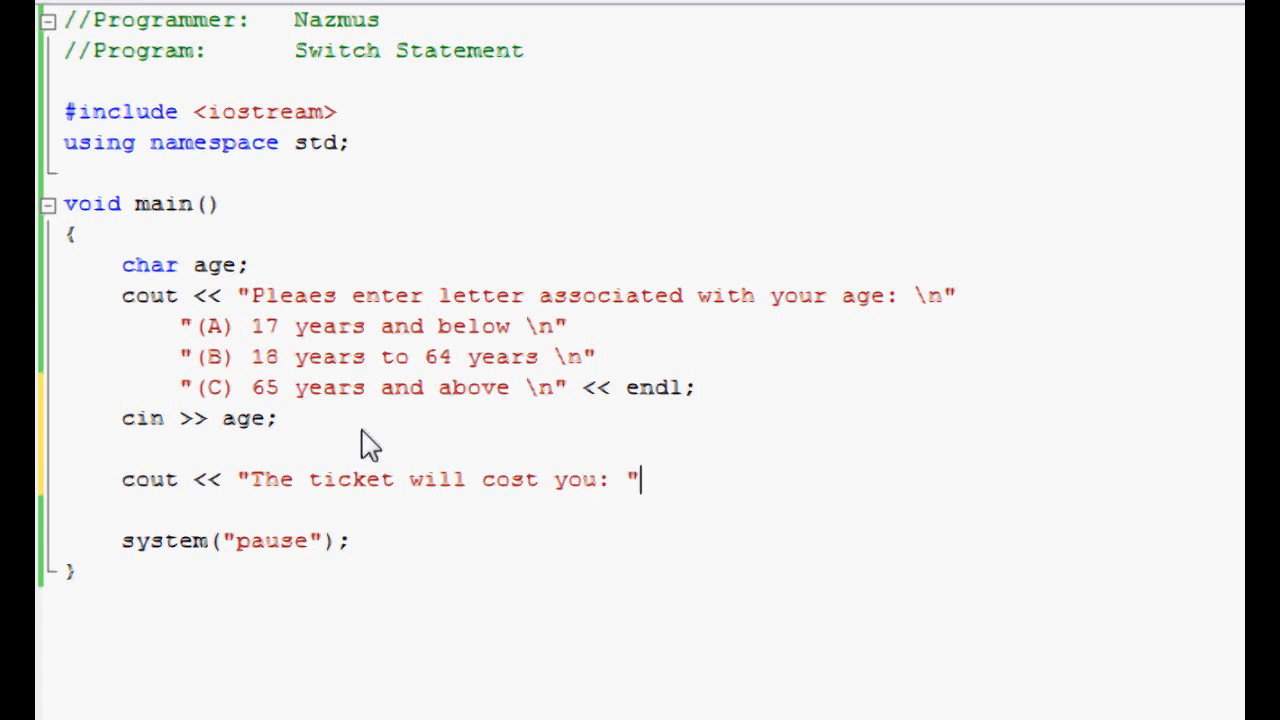
pyautogui.write(';')
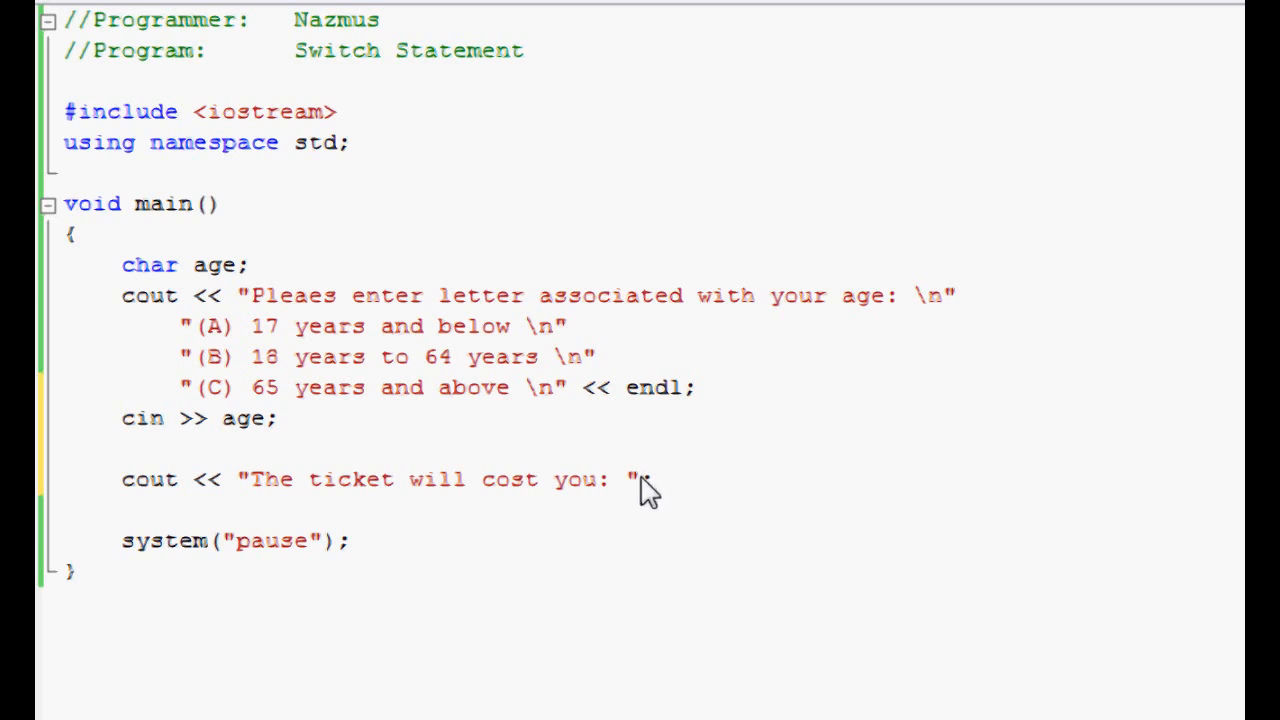
# Write switch (age) with its braces and an indented line for the first case.
pyautogui.press('Return')
pyautogui.write('swit')
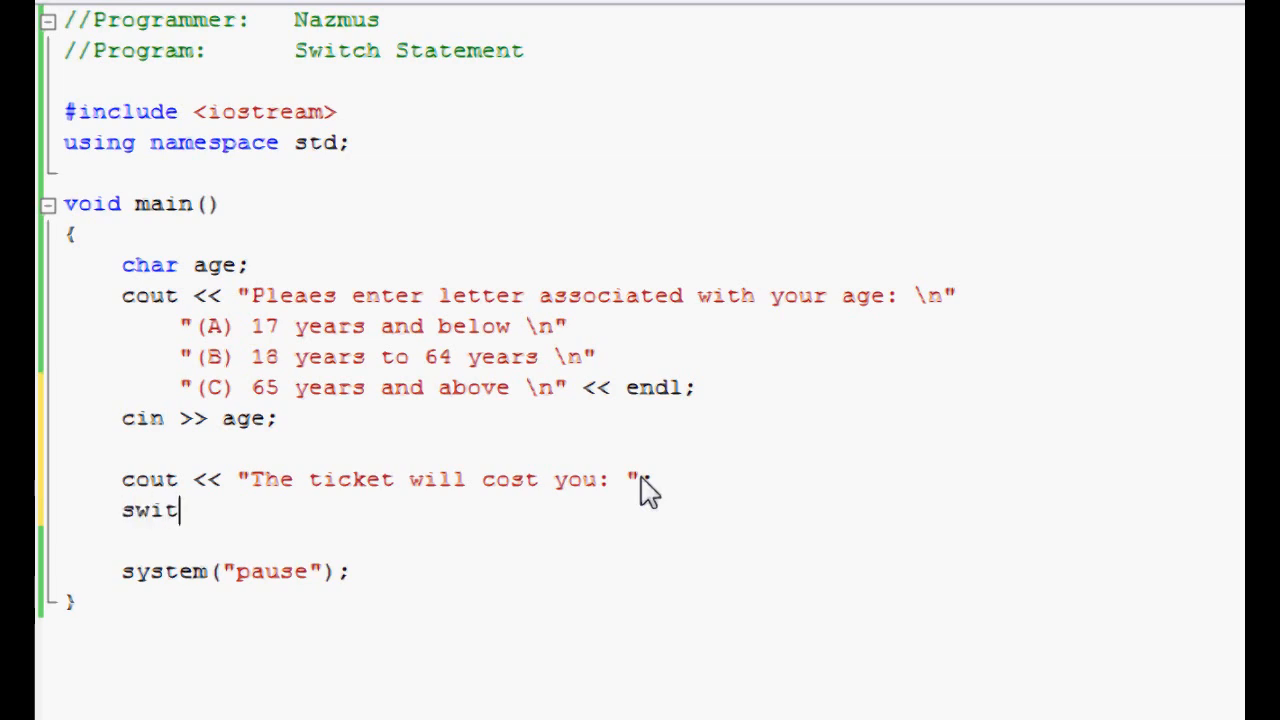
pyautogui.write('ch (a')
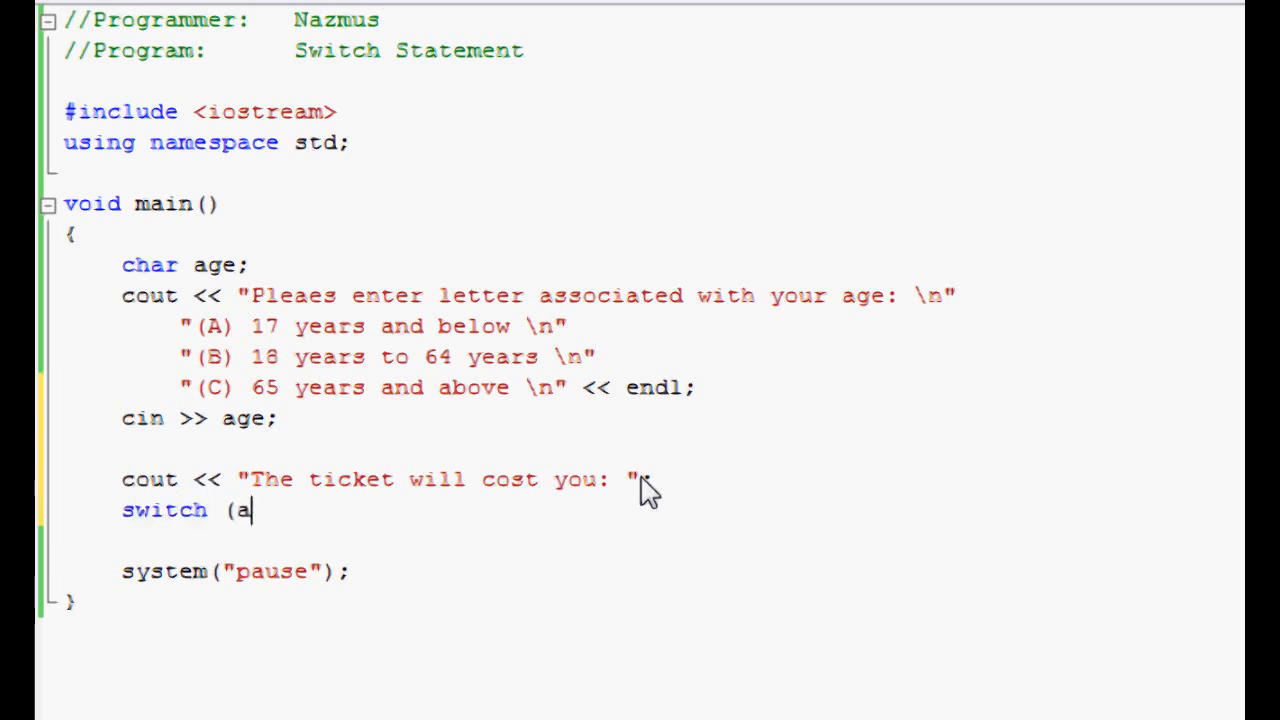
pyautogui.write('ge)')
pyautogui.write('{')
pyautogui.press('Return')
pyautogui.press('Return')
pyautogui.write('(')
pyautogui.press('BackSpace')
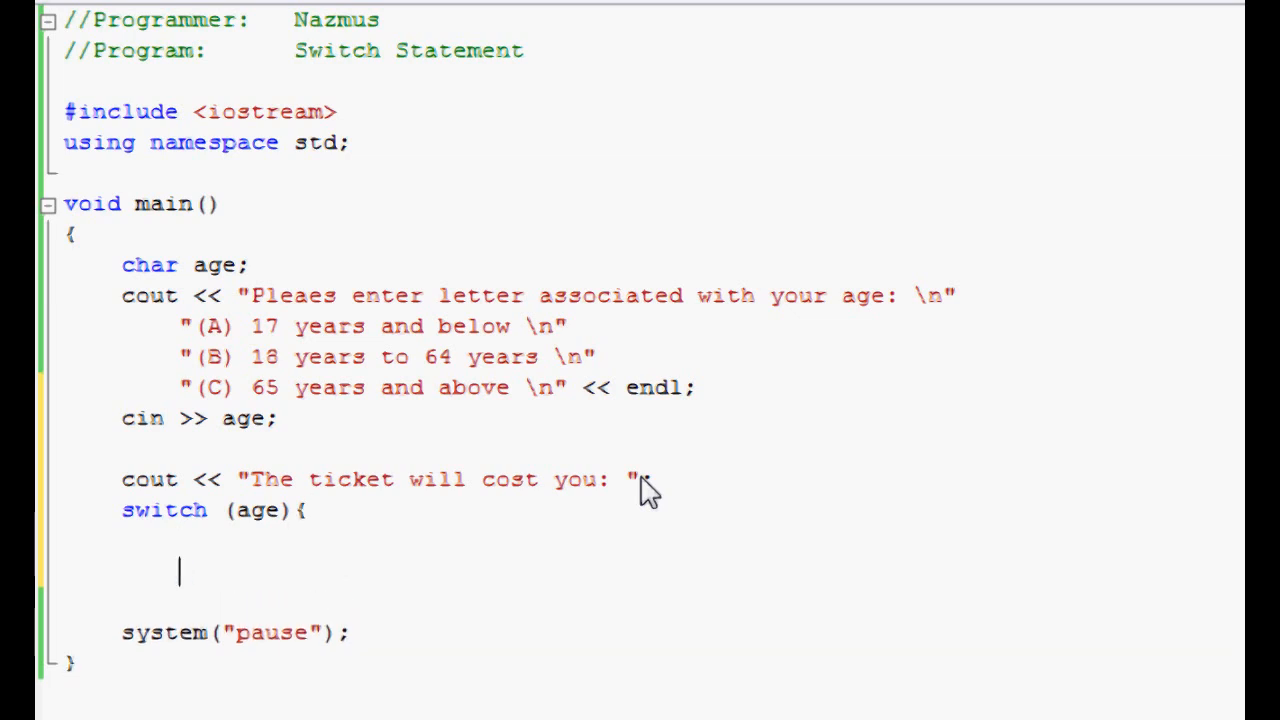
pyautogui.write('}')
pyautogui.press('Up')
pyautogui.press('Return')
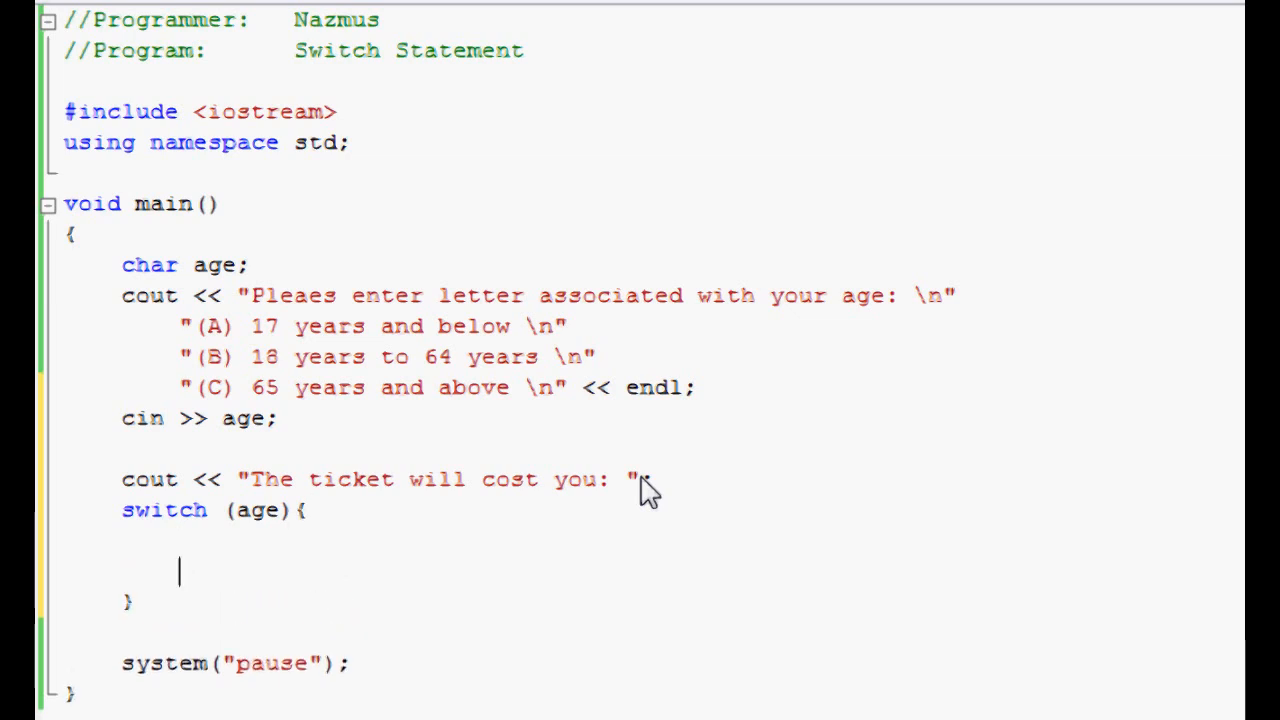
pyautogui.press('Up')
pyautogui.press('Tab')
pyautogui.press('Tab')
pyautogui.write("case 'A")
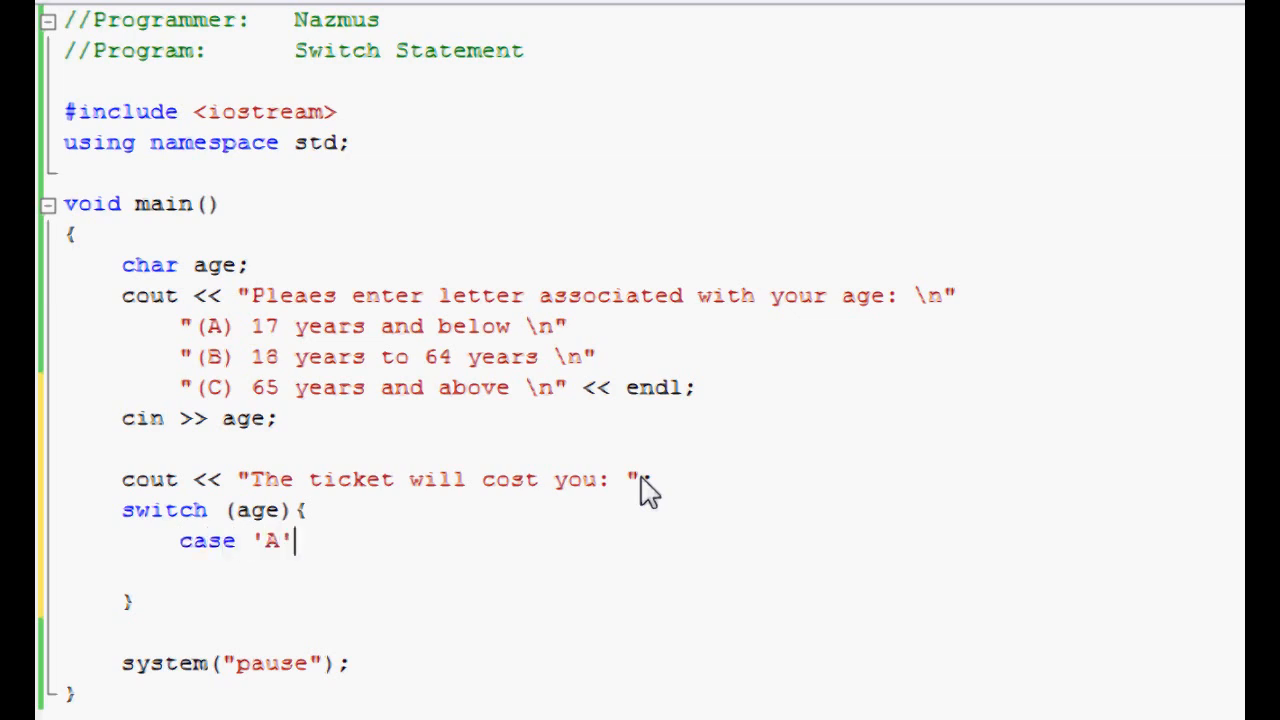
pyautogui.write(':')
pyautogui.write(' cout << "$1')
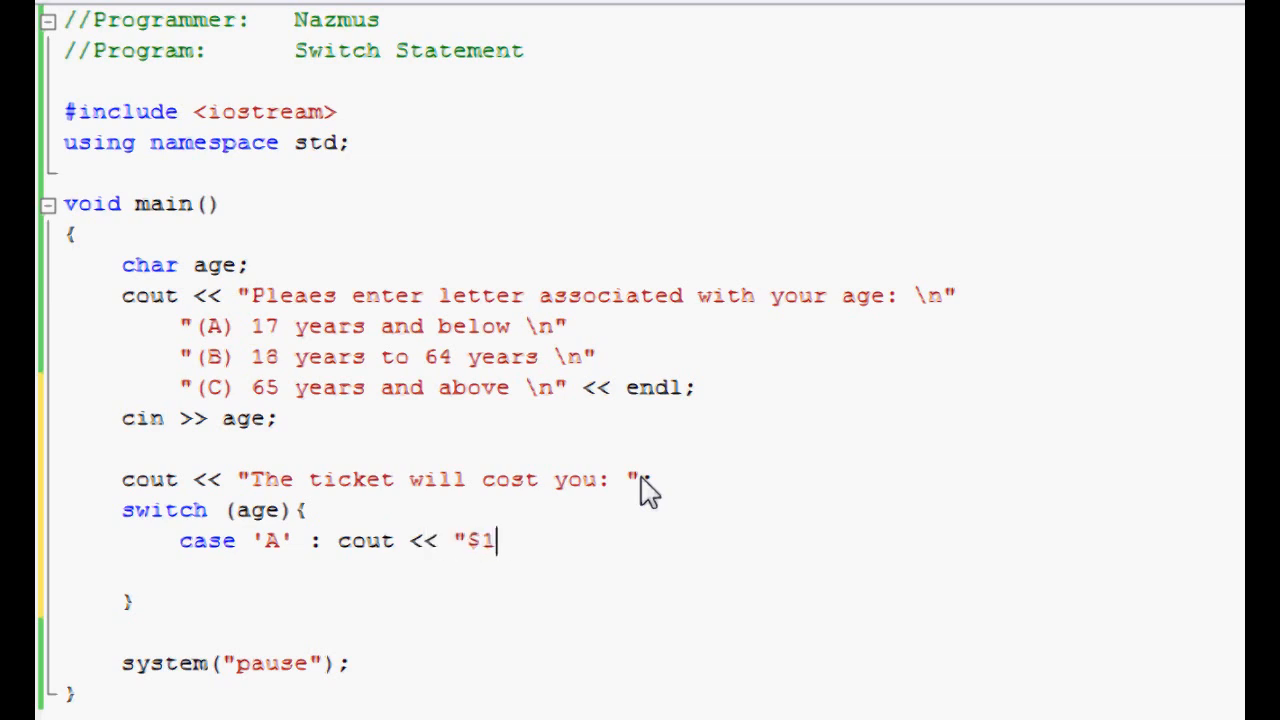
pyautogui.write('0;')
# Add case 'A' printing "$10" followed by break;, highlighting the char and price string.
pyautogui.moveTo(178, 265); pyautogui.dragTo(122, 265)
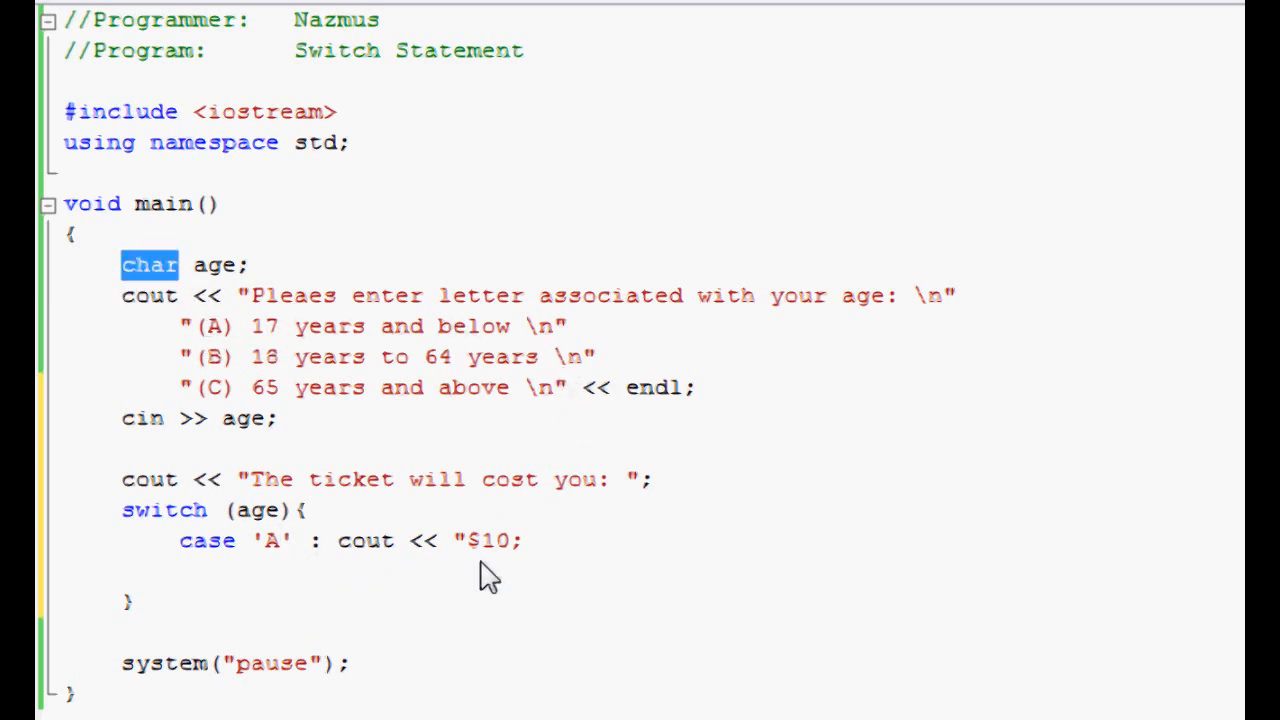
pyautogui.click(521, 547)
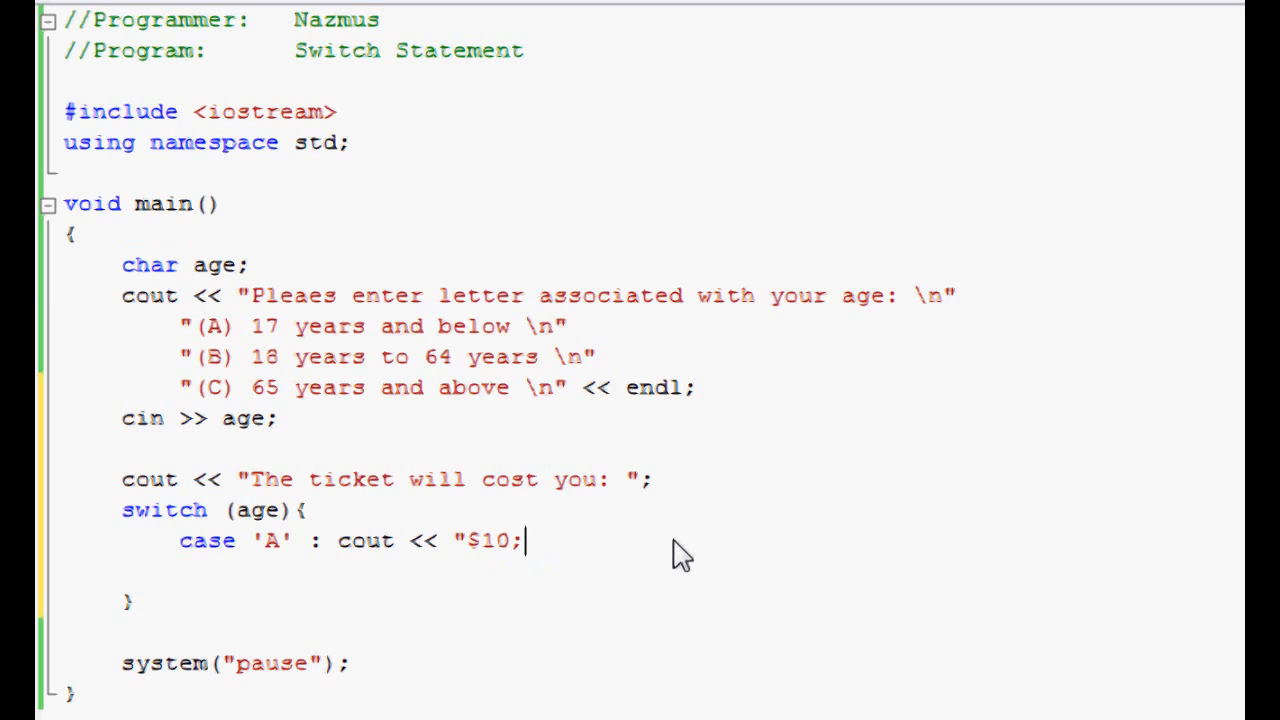
pyautogui.write('"')
pyautogui.press('End')
pyautogui.press('Return')
pyautogui.write('break')
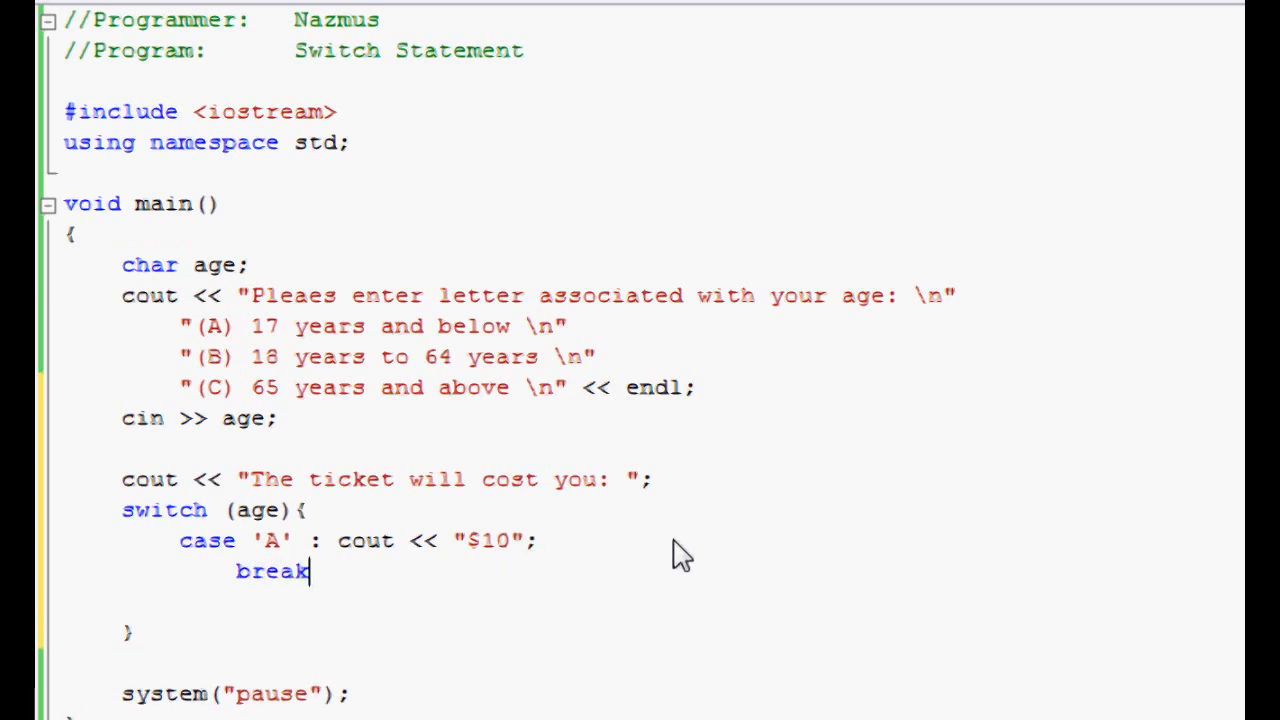
pyautogui.write(';')
pyautogui.moveTo(540, 540); pyautogui.dragTo(180, 541)
pyautogui.click(273, 539)
pyautogui.moveTo(455, 540); pyautogui.dragTo(526, 540)
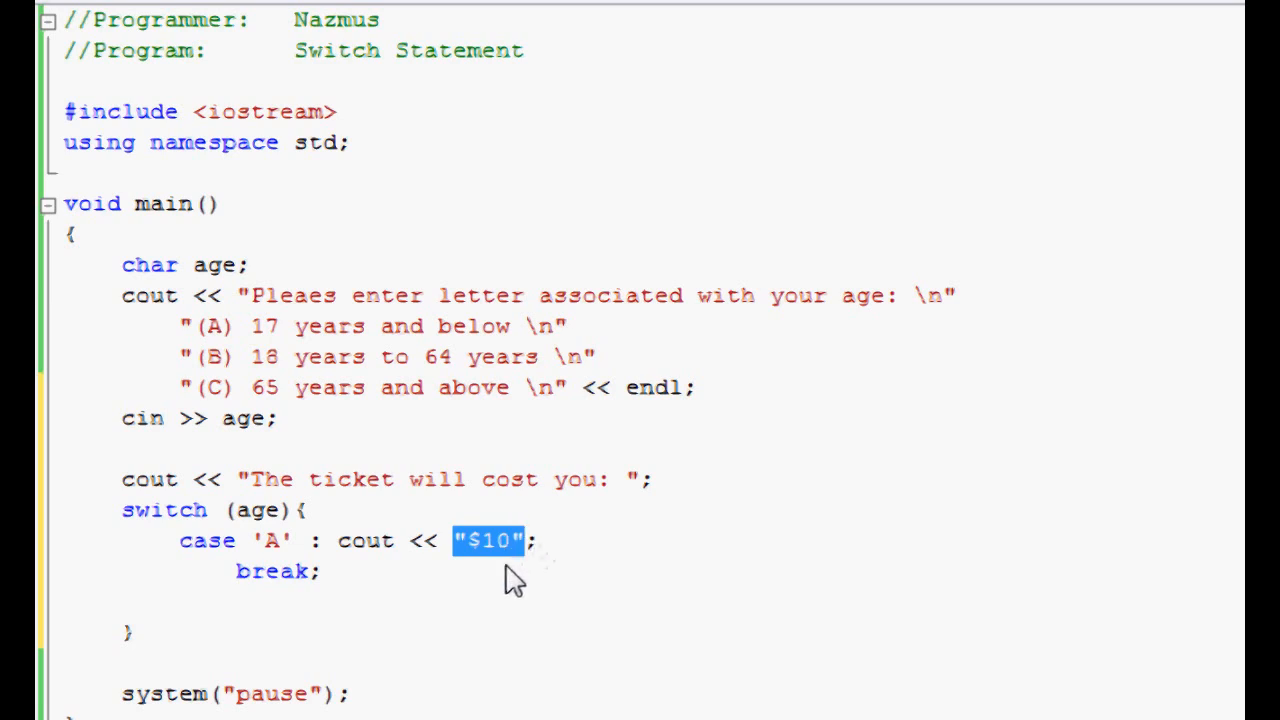
pyautogui.click(515, 580)
# Add case 'B' printing "$20" and case 'C' printing "$15", each with break;.
pyautogui.press('Return')
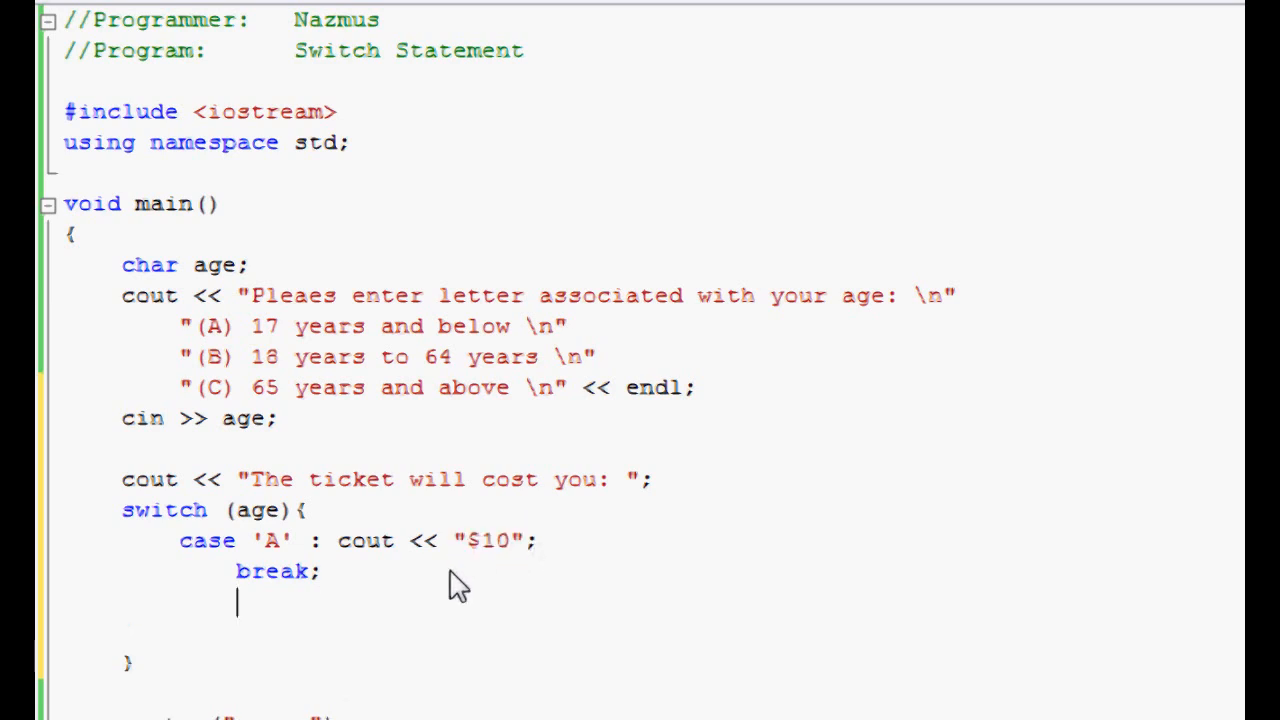
pyautogui.write("case 'B' ")
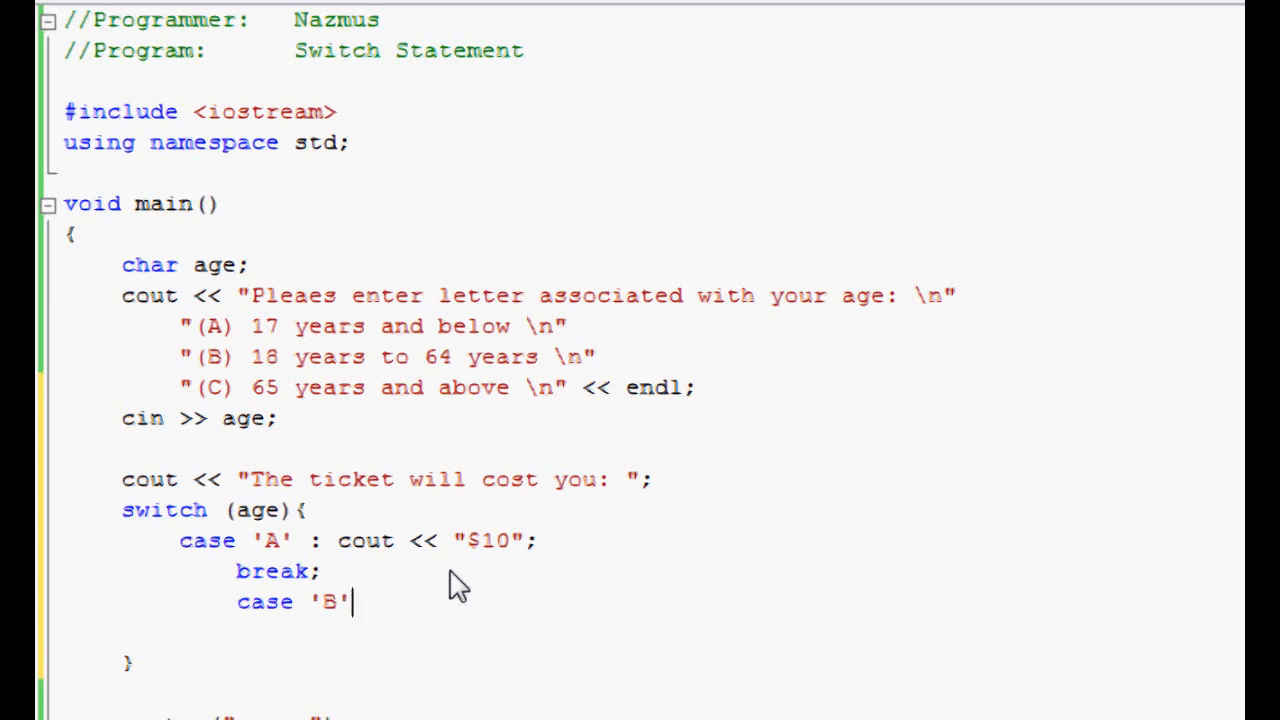
pyautogui.write(': c')
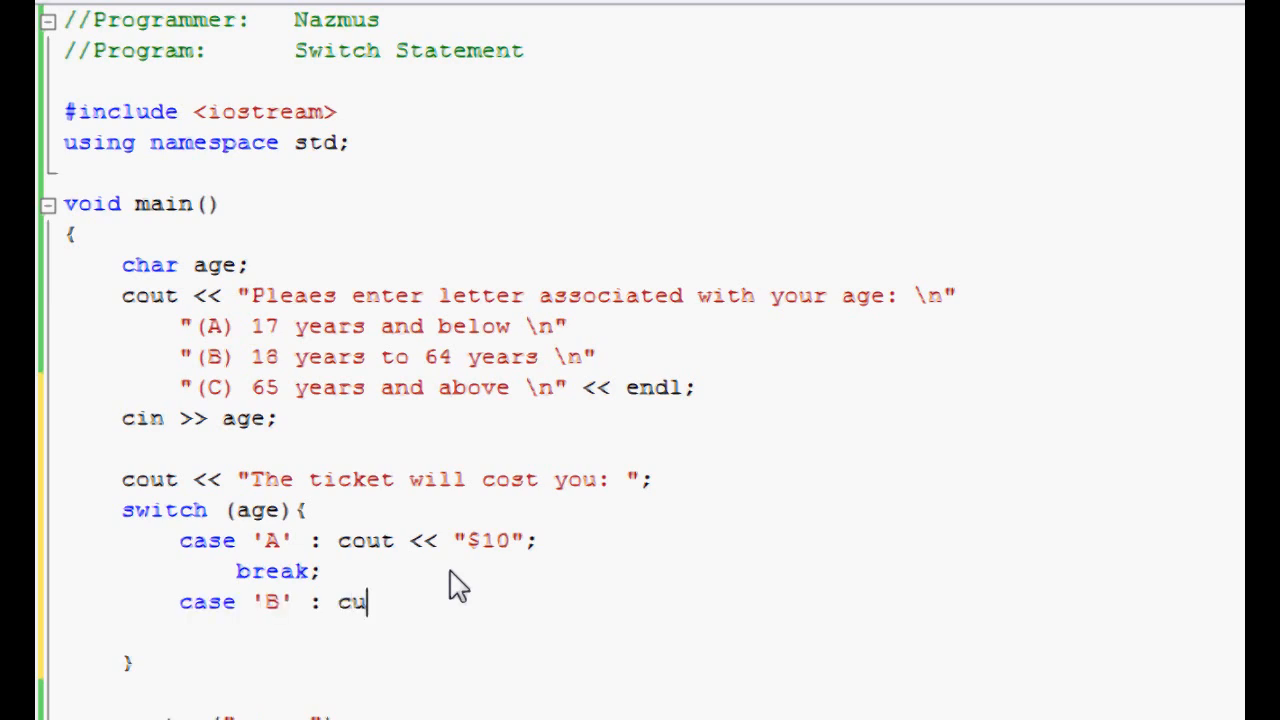
pyautogui.write('out << "$1')
pyautogui.write('20')
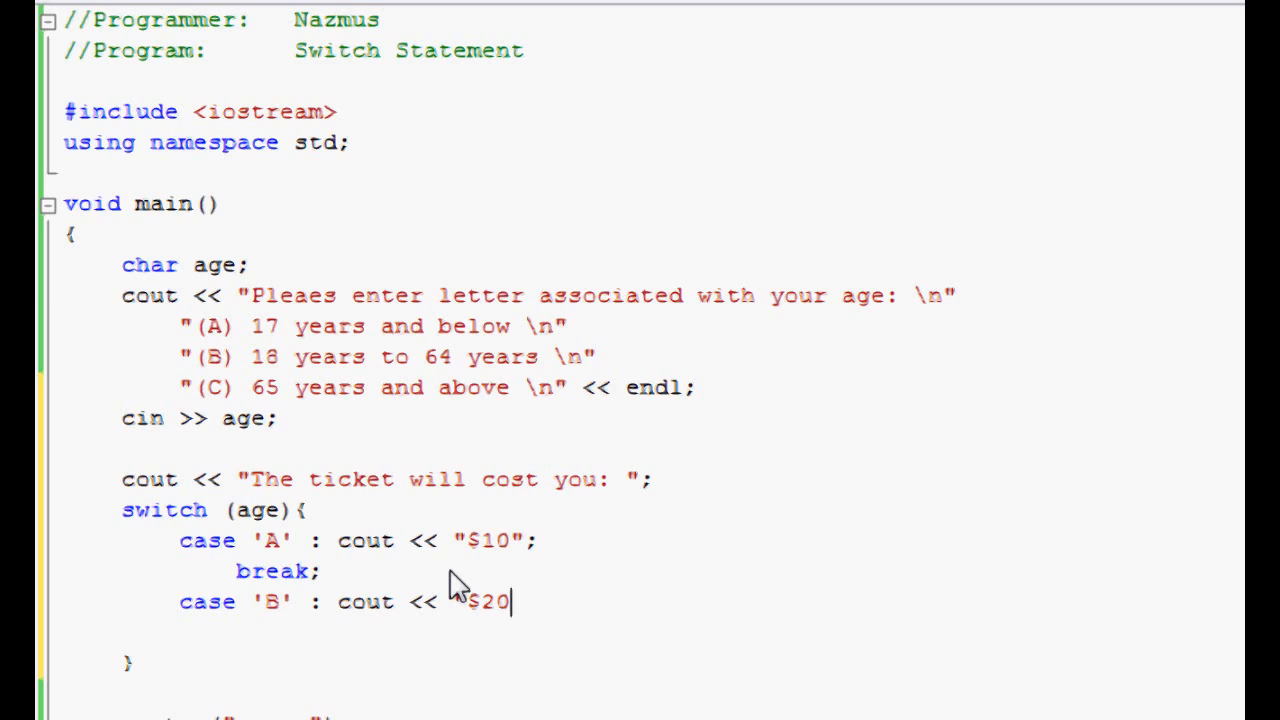
pyautogui.write('";')
pyautogui.press('Return')
pyautogui.write('b')
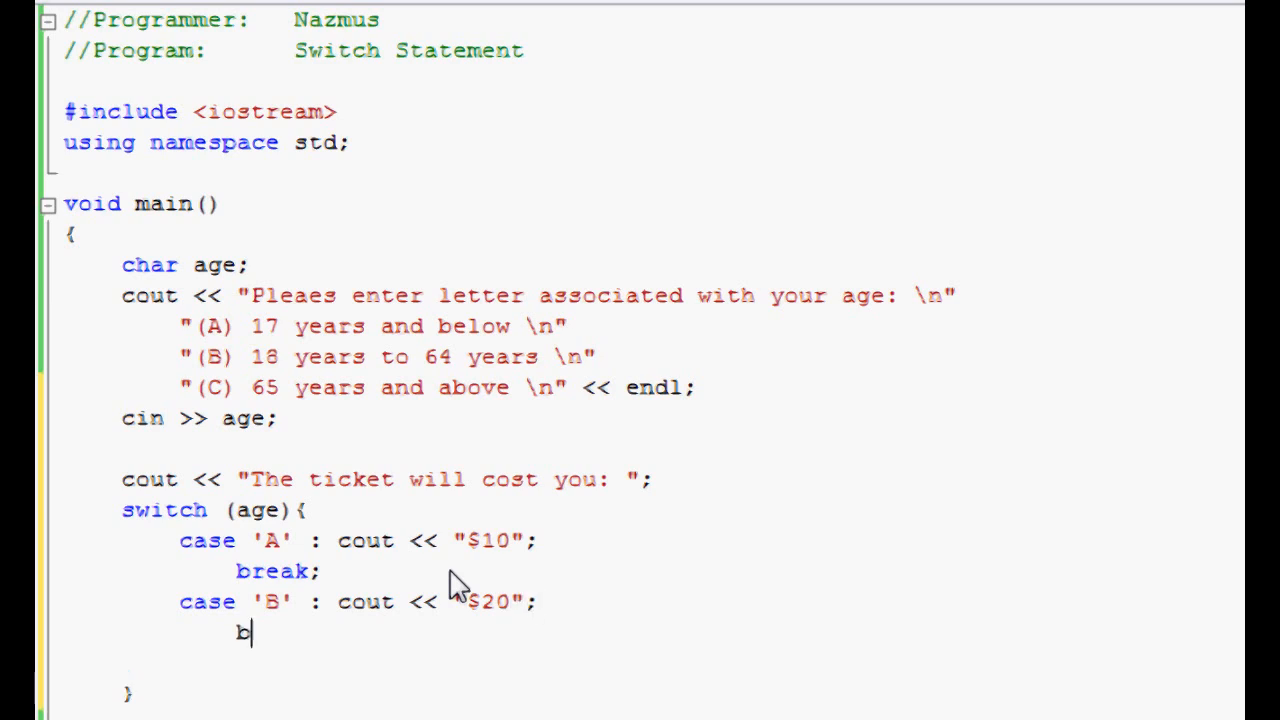
pyautogui.write('reak;')
pyautogui.press('Return')
pyautogui.write('case')
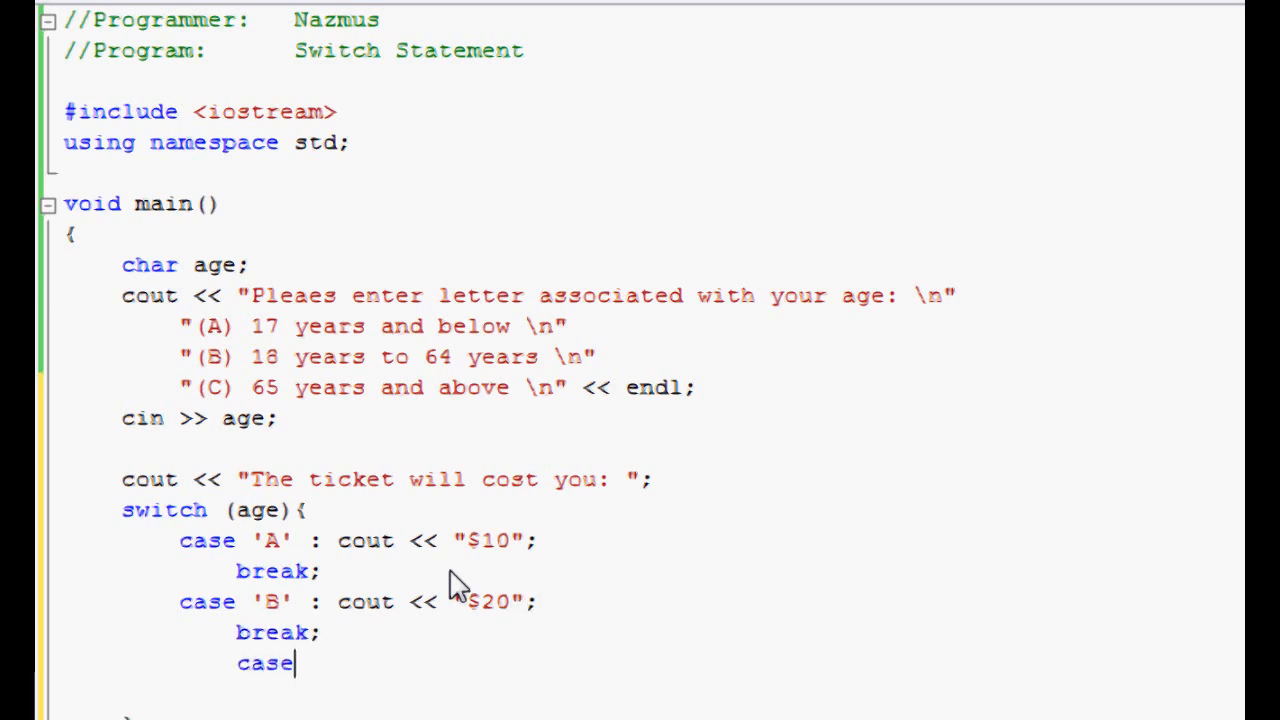
pyautogui.write(" 'C'")
pyautogui.press('BackSpace')
pyautogui.press('BackSpace')
pyautogui.write("' : ")
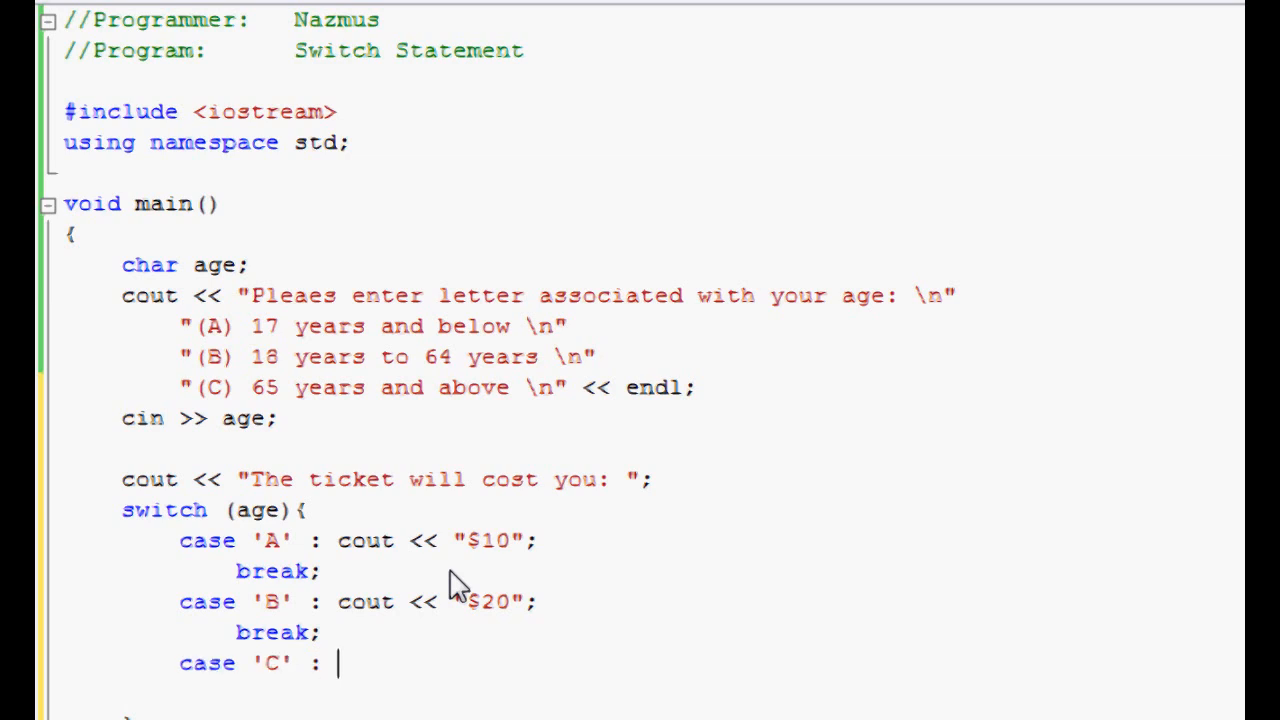
pyautogui.write('cout << "$')
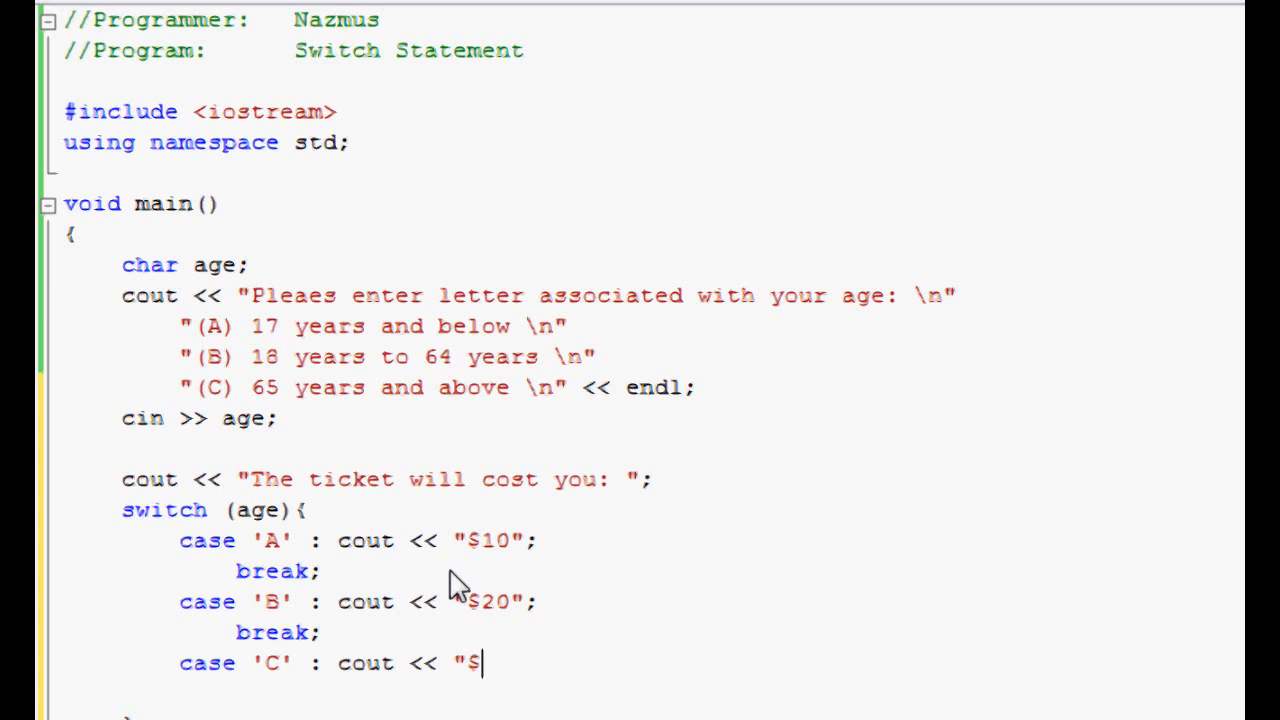
pyautogui.write('15";')
pyautogui.press('Return')
pyautogui.write('break;')
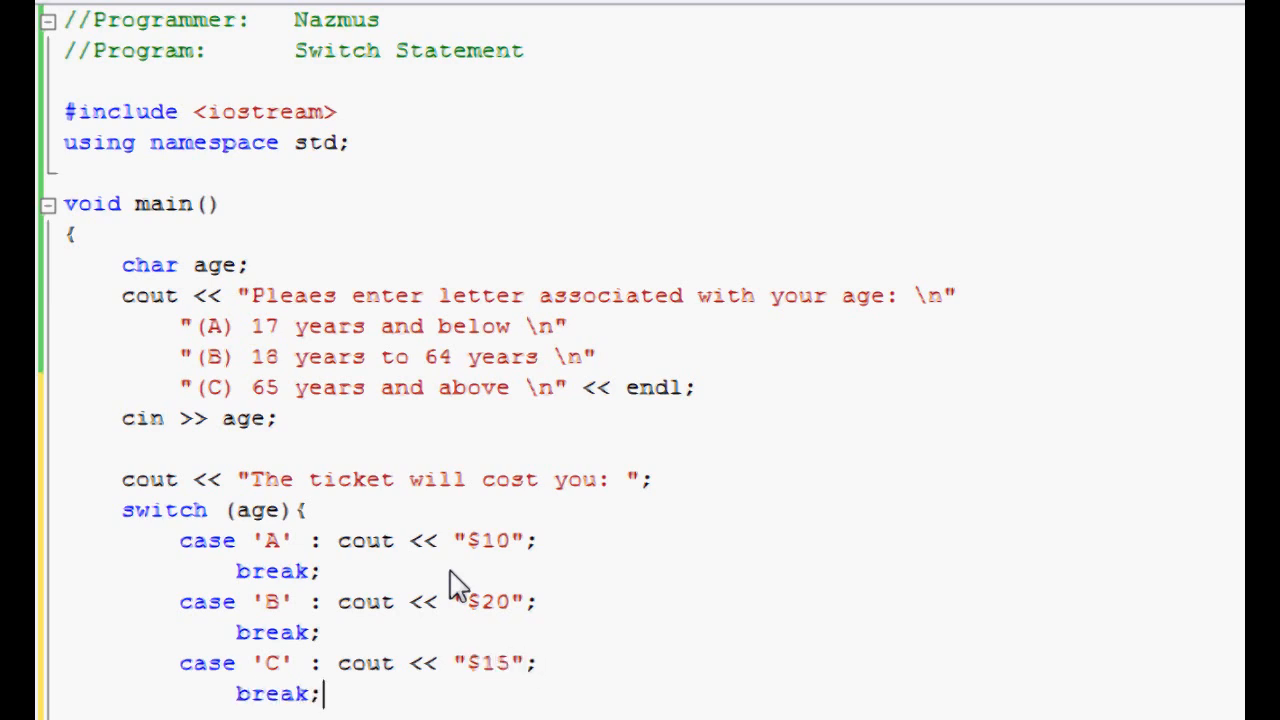
pyautogui.scroll(-2, 640, 400)
pyautogui.scroll(-1, 640, 400)
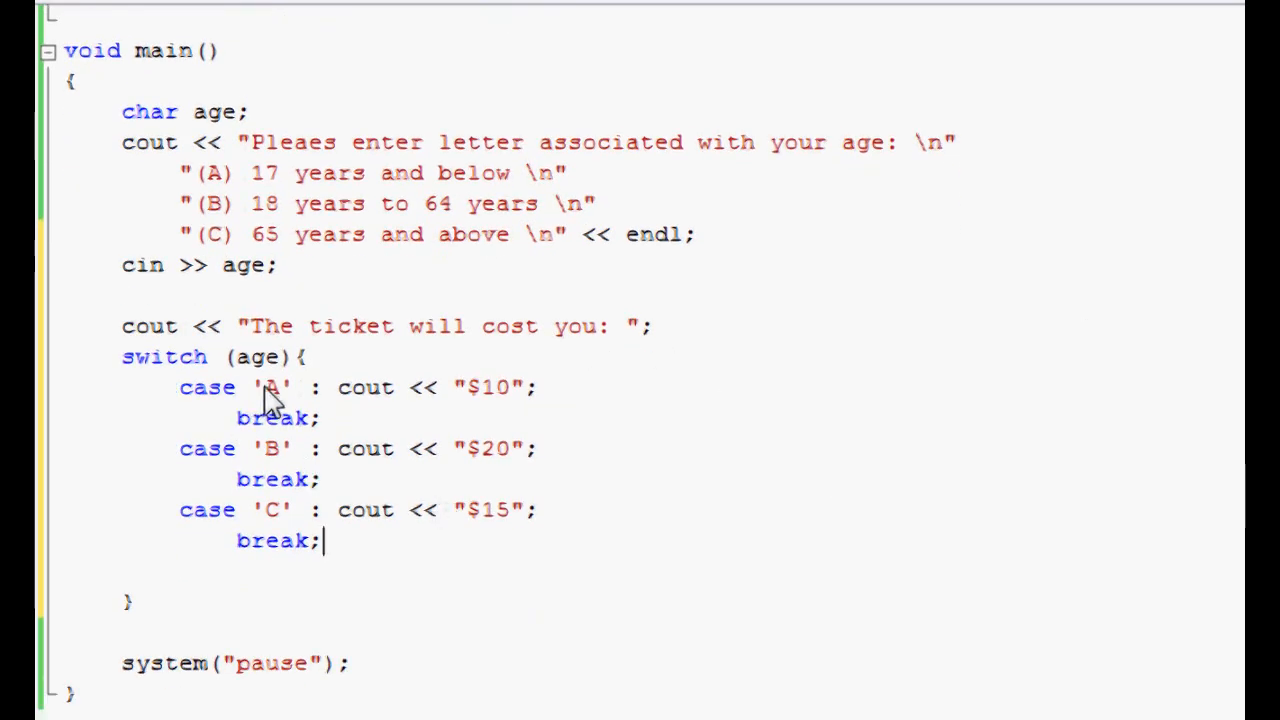
pyautogui.doubleClick(272, 387)
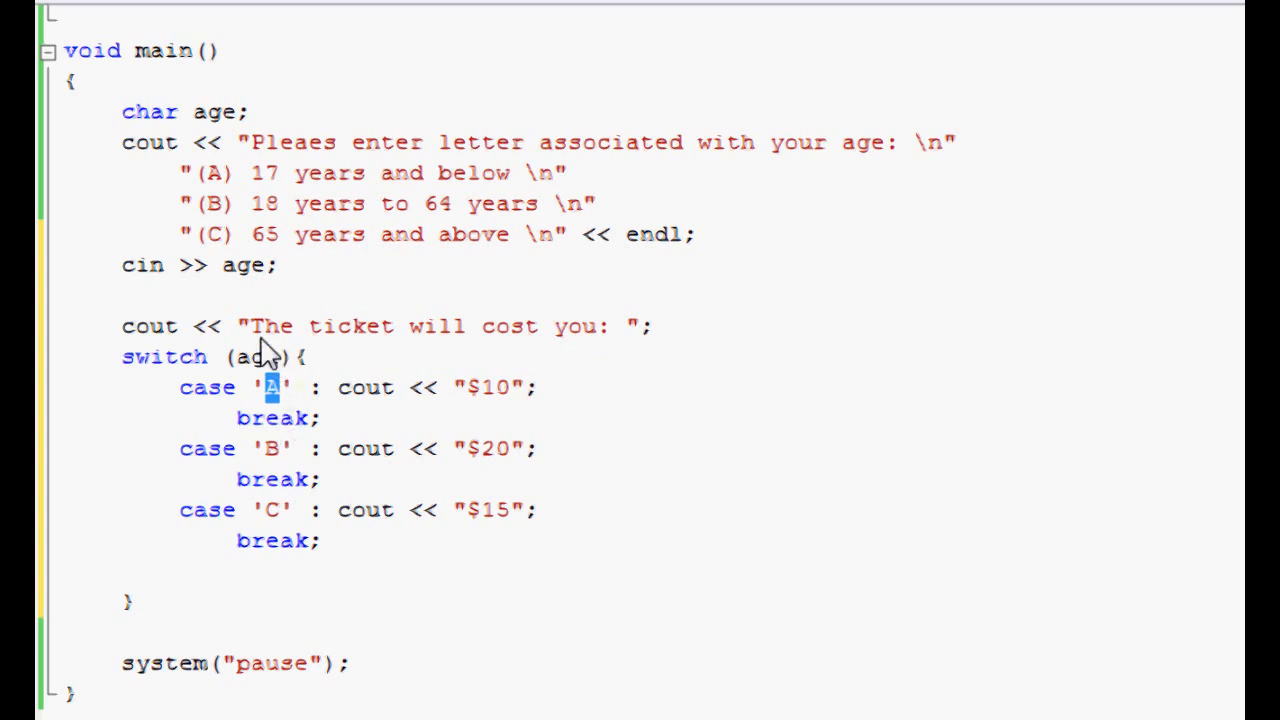
pyautogui.moveTo(252, 326); pyautogui.dragTo(575, 330)
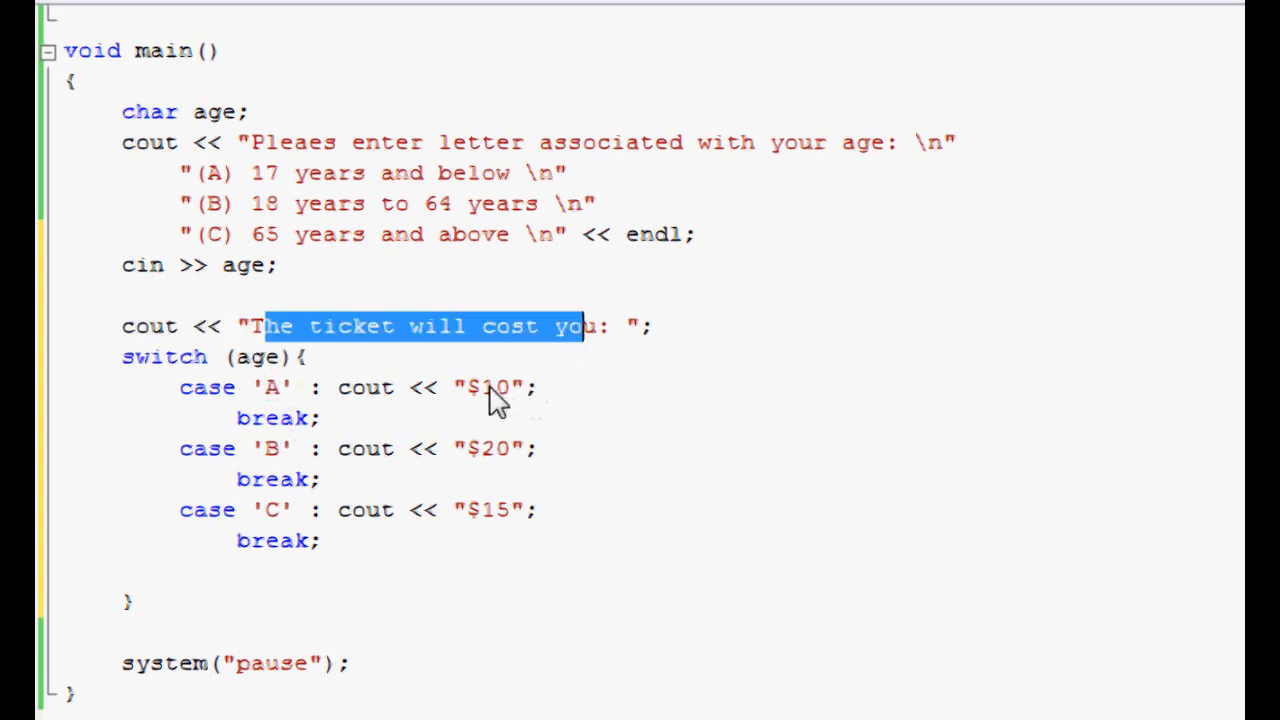
pyautogui.moveTo(466, 387); pyautogui.dragTo(510, 388)
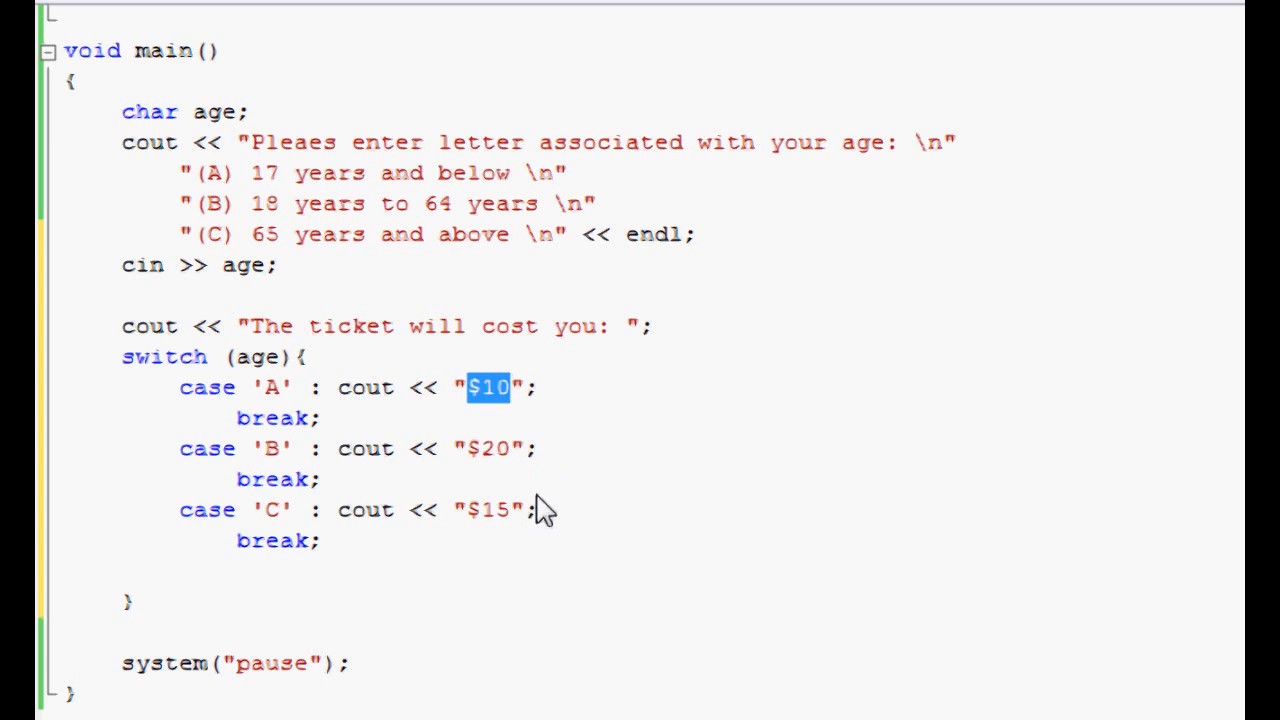
pyautogui.click(255, 575)
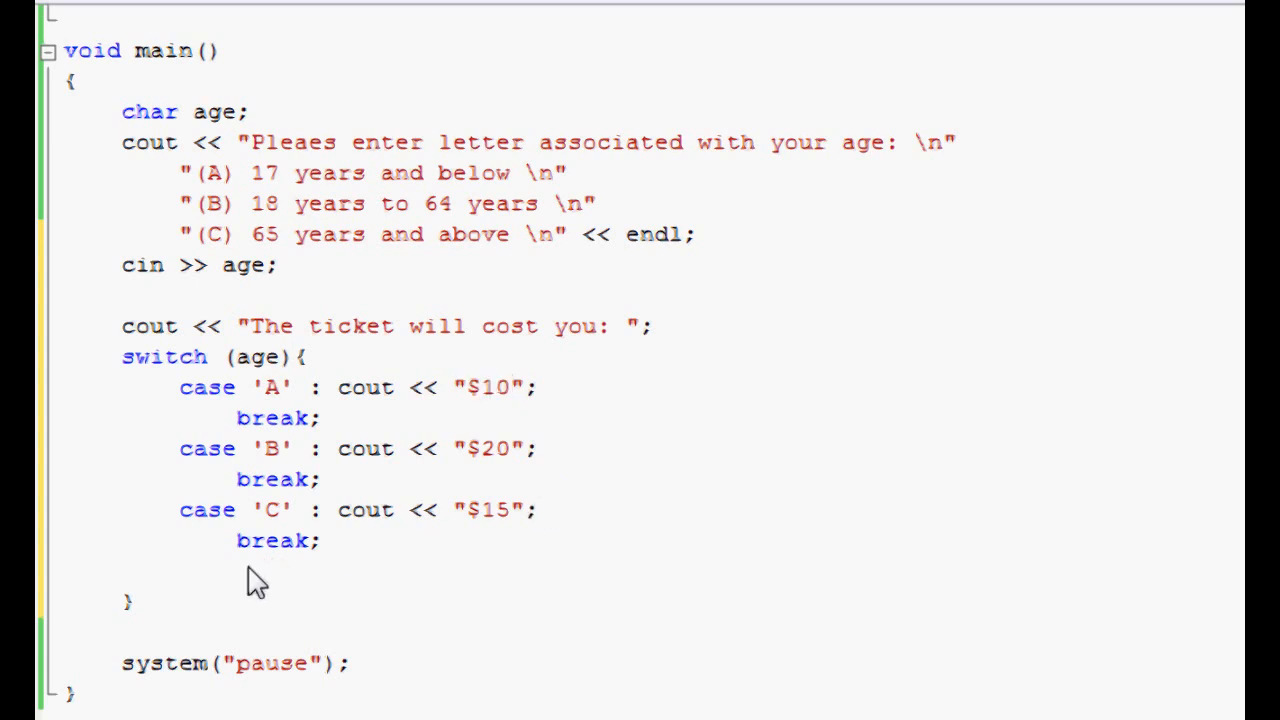
pyautogui.press('Tab')
pyautogui.write('d')
pyautogui.write('efault : c')
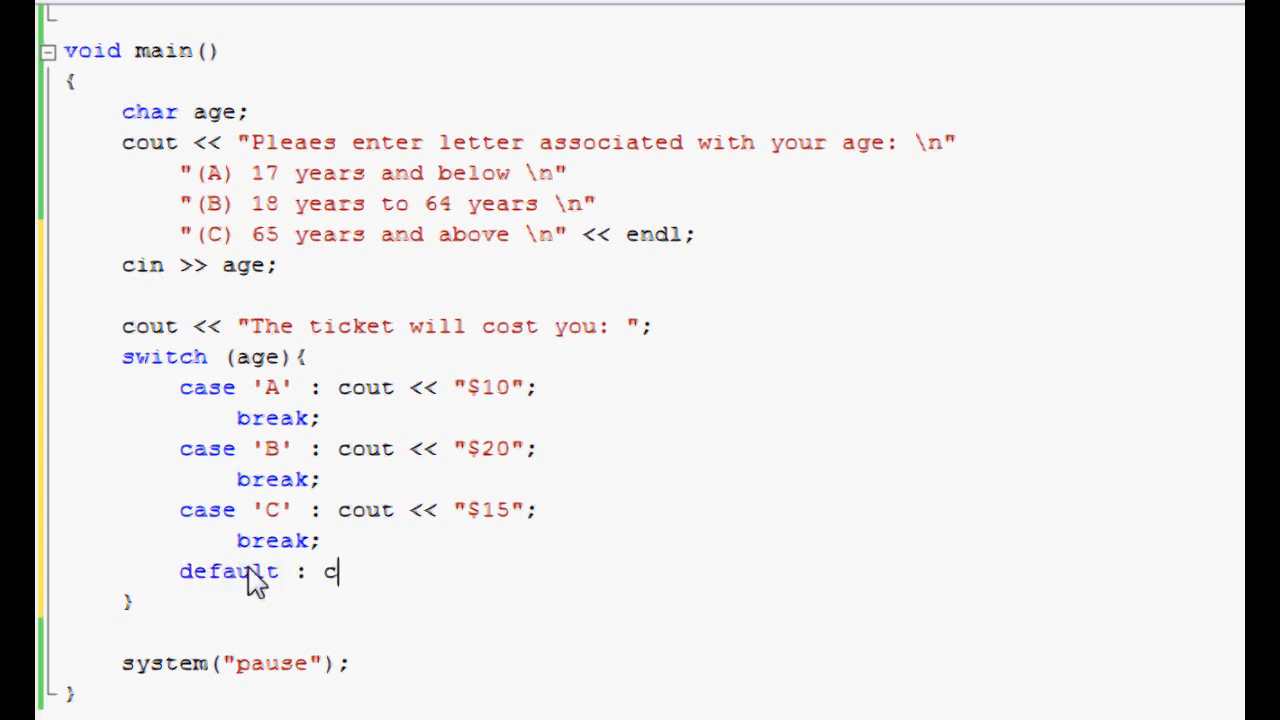
pyautogui.write('out ""')
# Add default : cout << "Invalid entry"; with break;, then highlight the case blocks.
pyautogui.press('BackSpace')
pyautogui.press('BackSpace')
pyautogui.write('<<')
pyautogui.write(' "Invalid entry"')
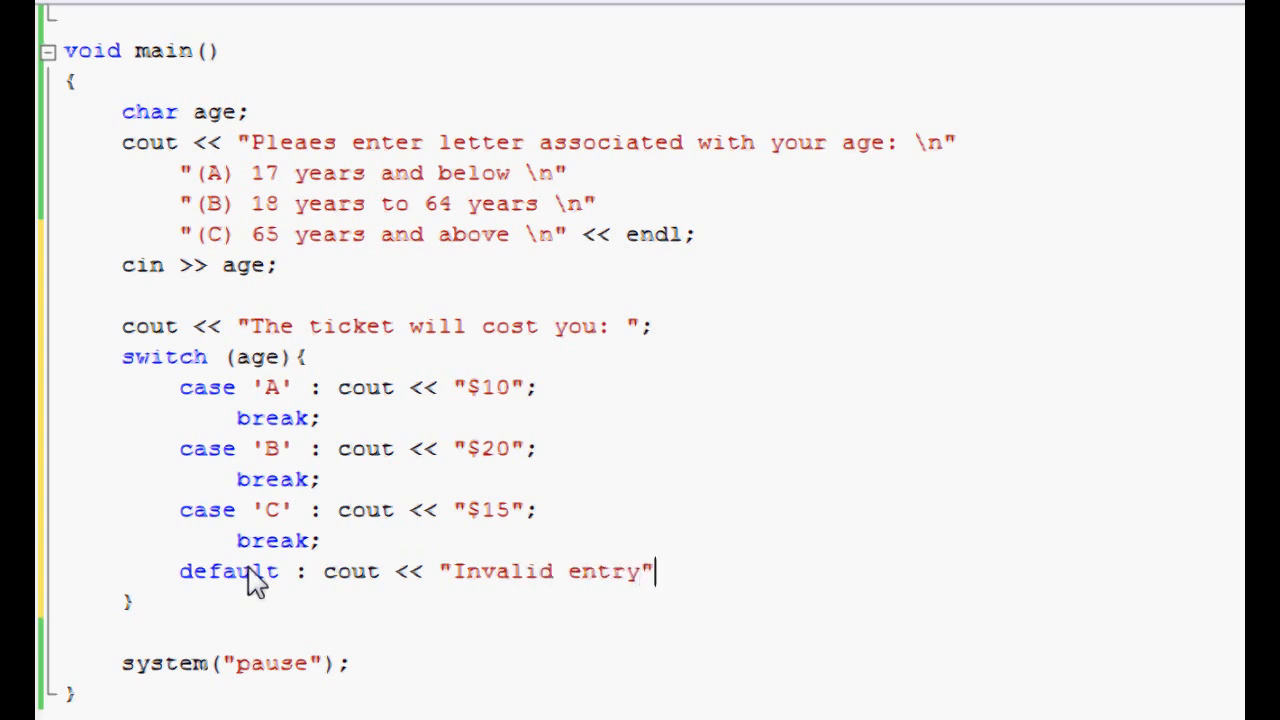
pyautogui.write(';')
pyautogui.press('Return')
pyautogui.write('break;')
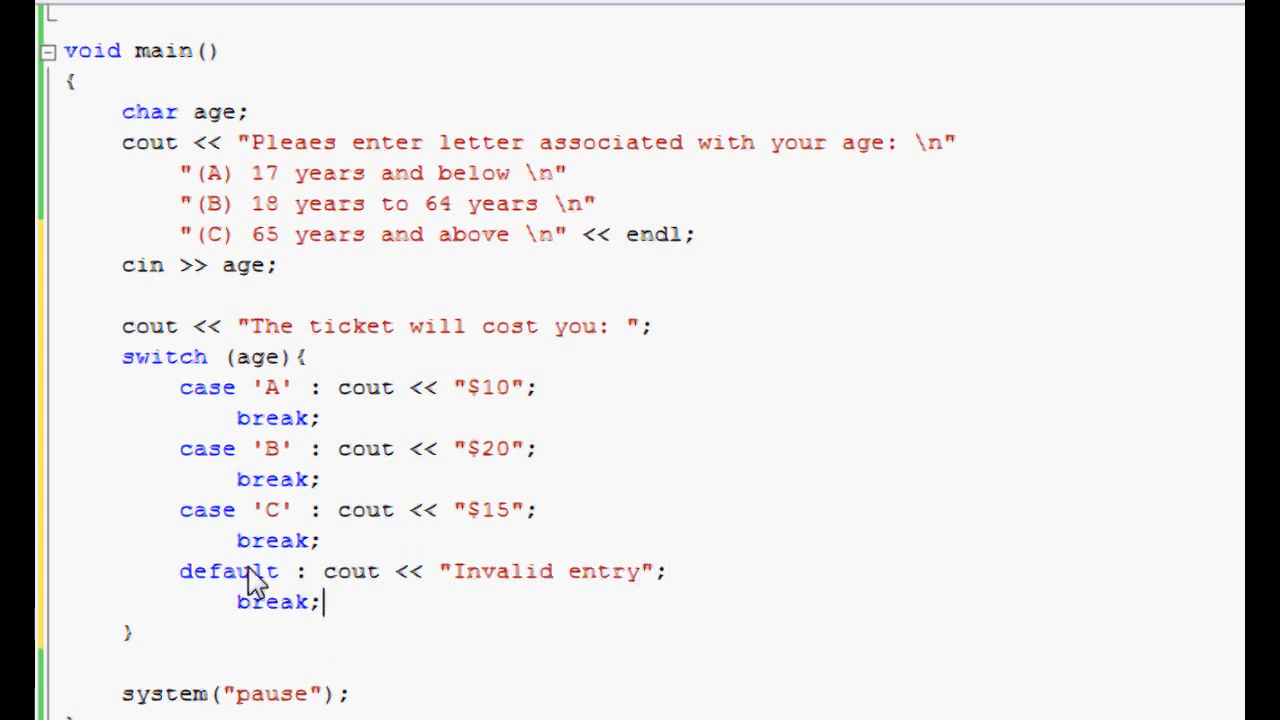
pyautogui.moveTo(280, 575); pyautogui.dragTo(182, 575)
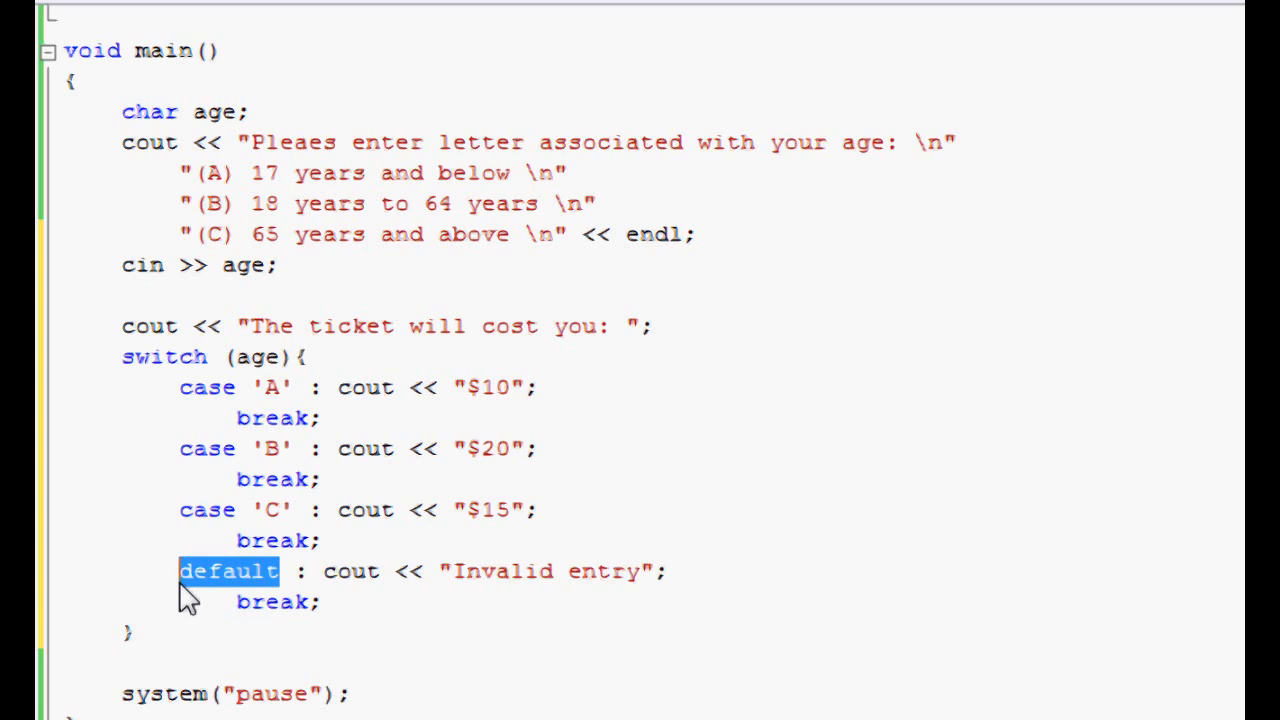
pyautogui.click(278, 510)
pyautogui.moveTo(278, 510); pyautogui.dragTo(143, 400)
# Add cout << endl; after the switch and build-run the program.
pyautogui.click(246, 574)
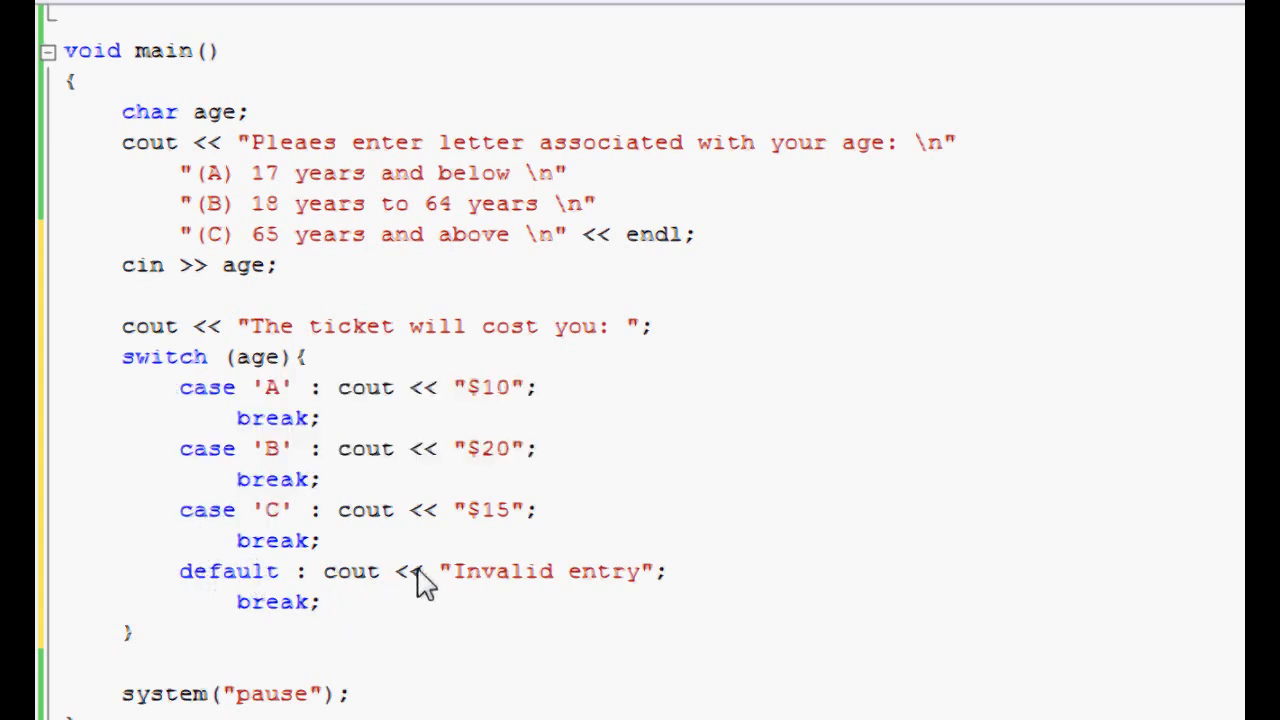
pyautogui.click(380, 605)
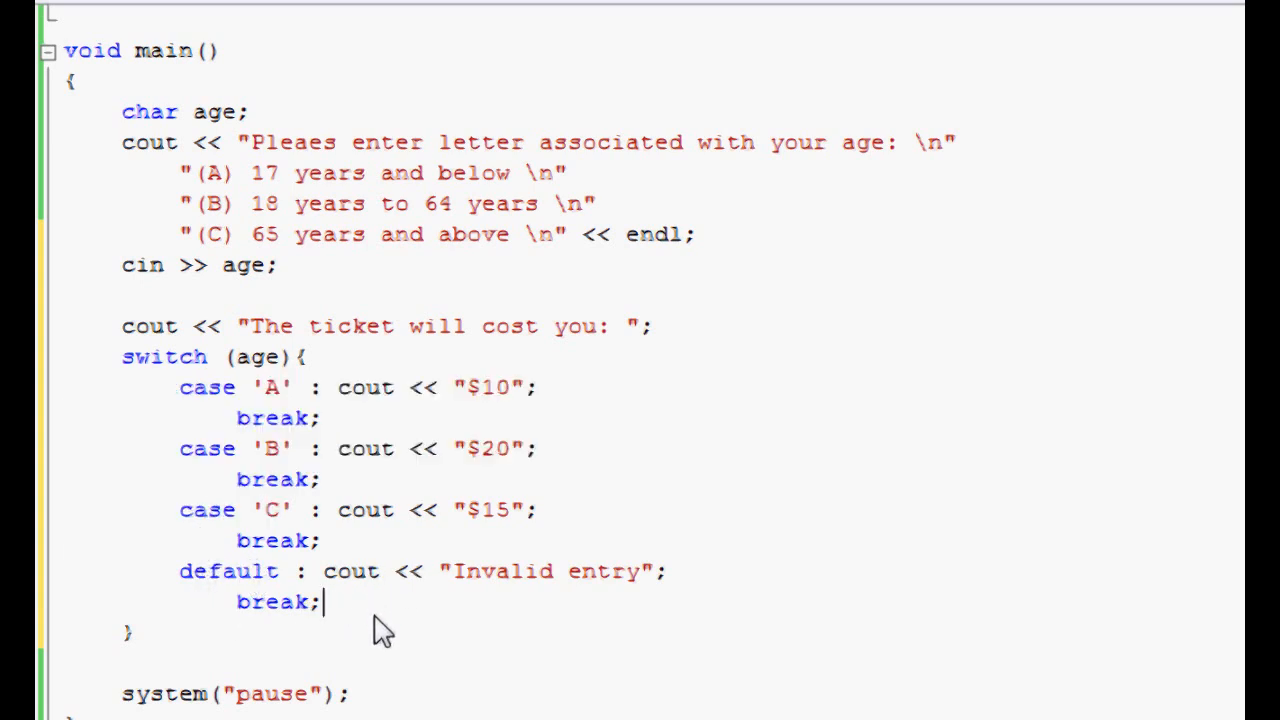
pyautogui.press('Down')
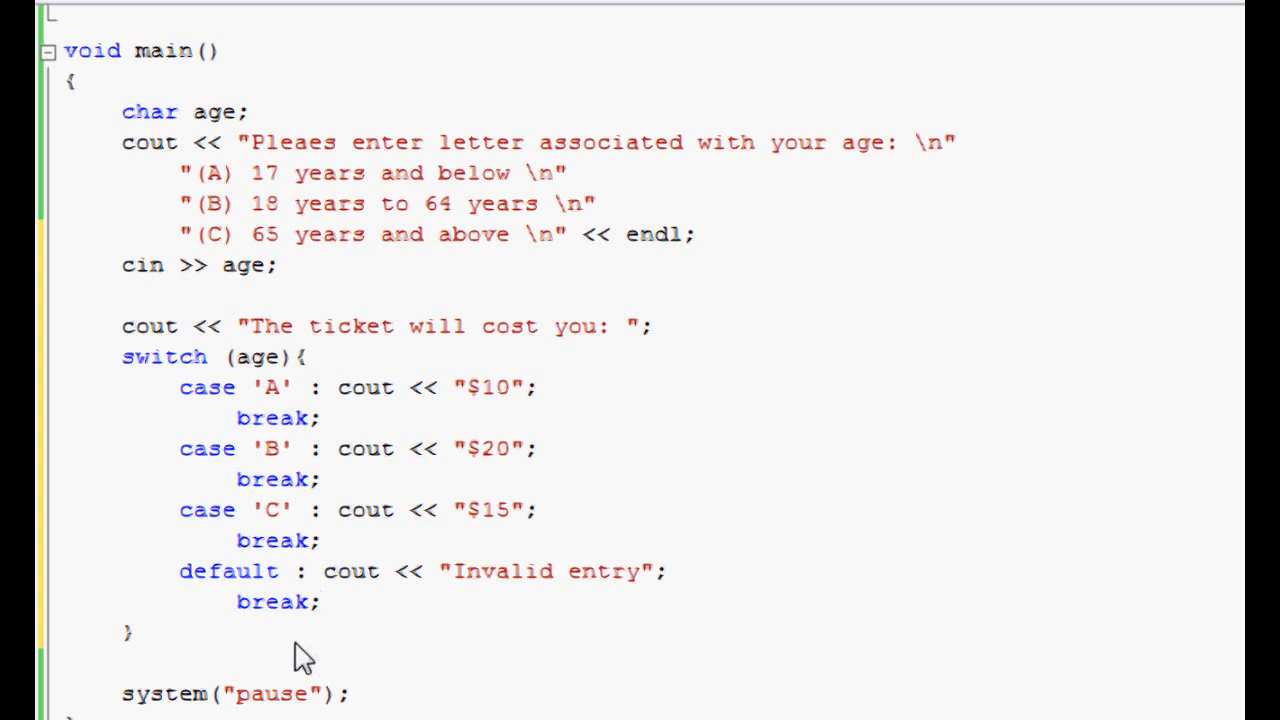
pyautogui.press('Return')
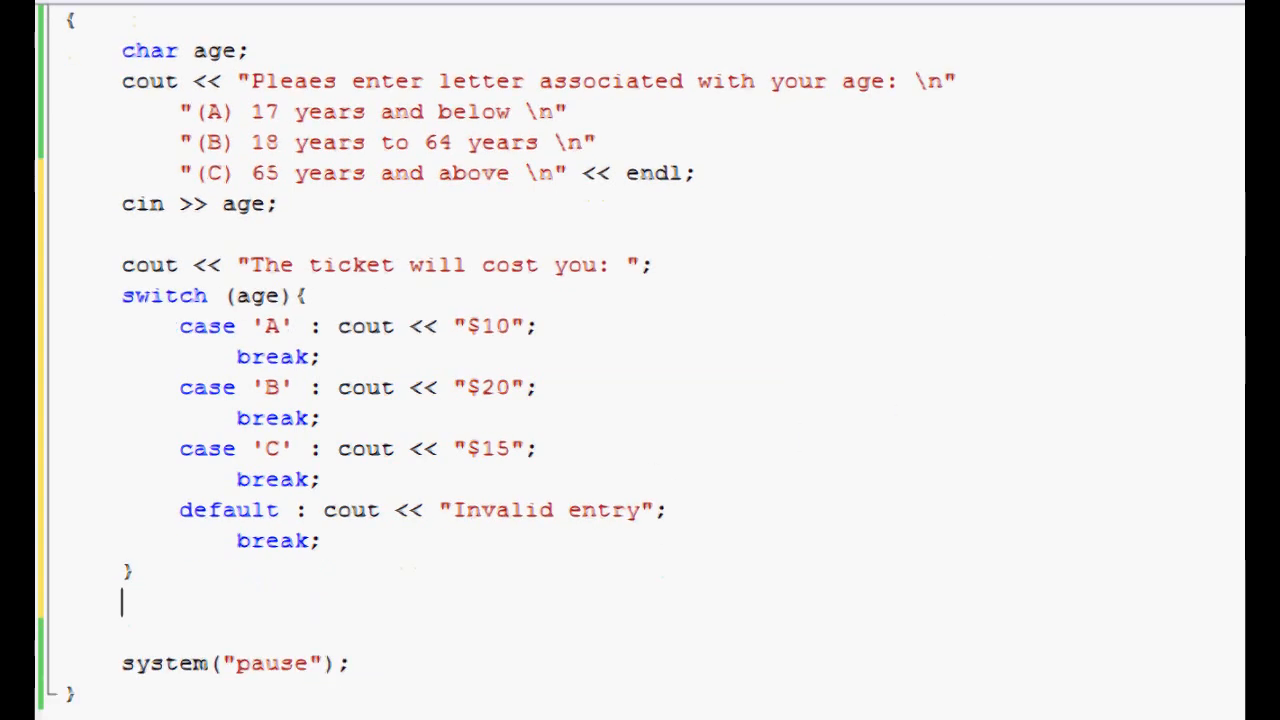
pyautogui.write('cout << en')
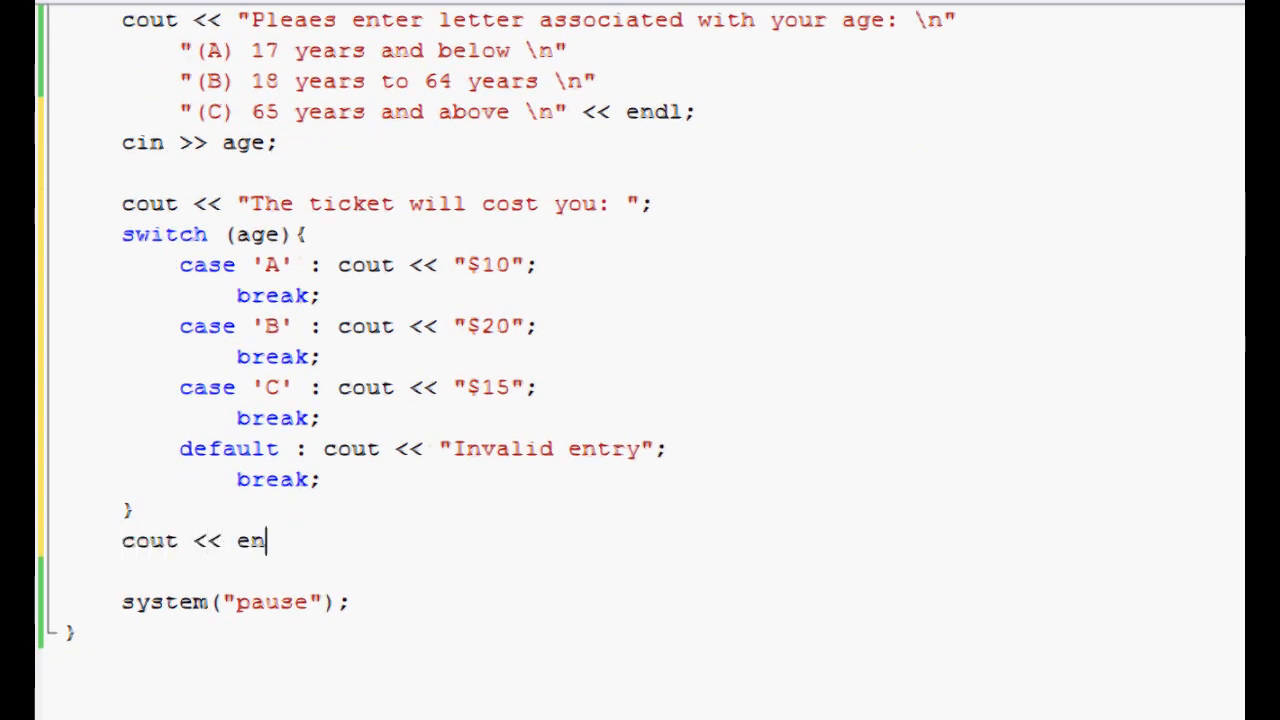
pyautogui.write('dl;')
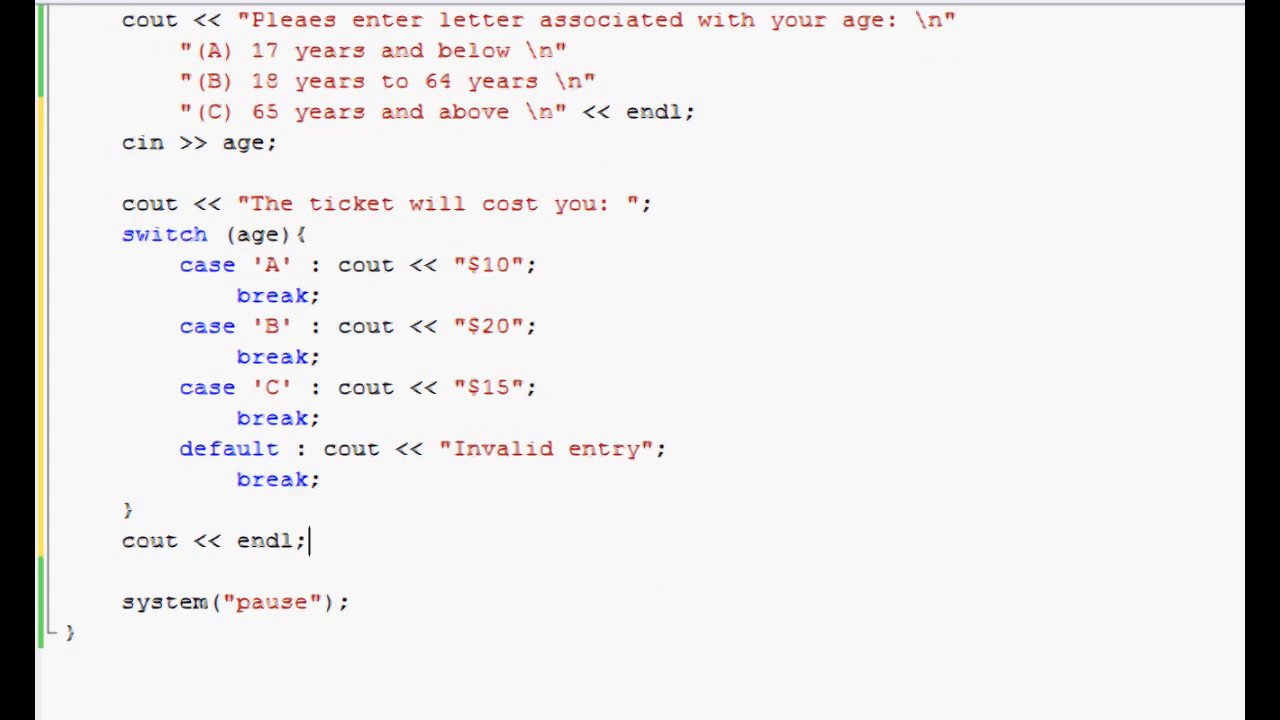
pyautogui.press('F5')
pyautogui.press('Return')
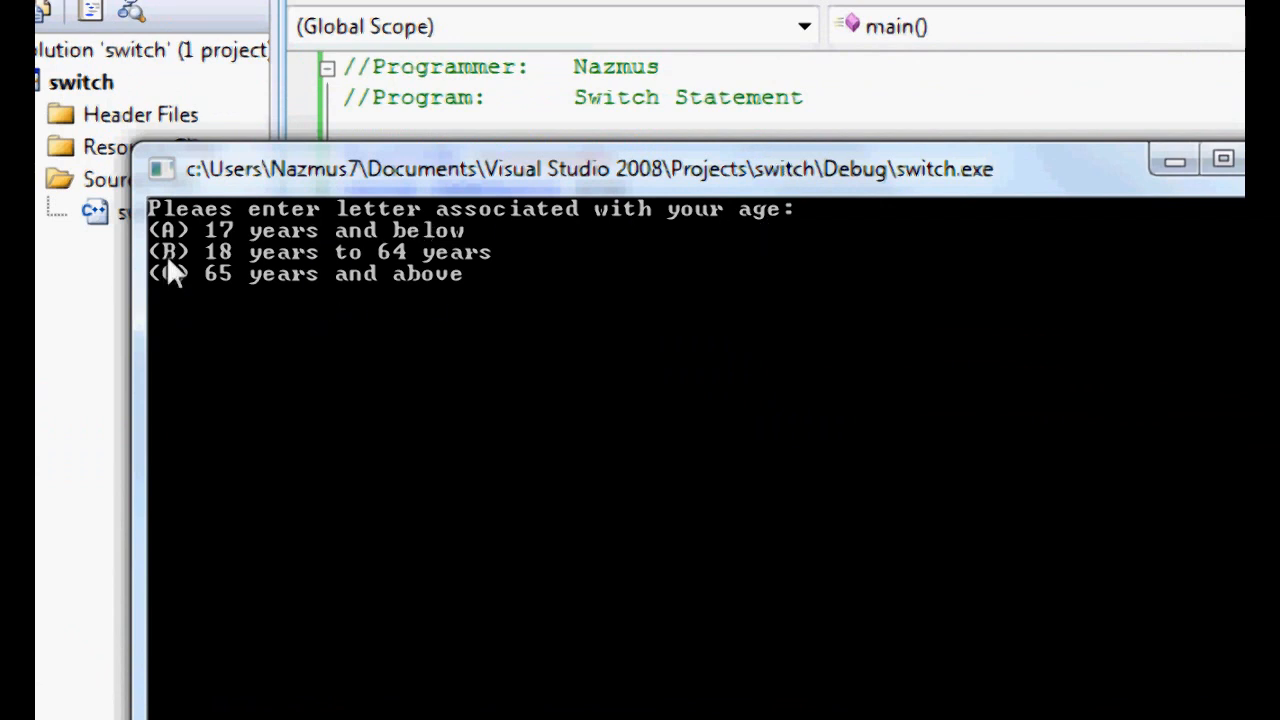
pyautogui.write('A')
# Test the program with A and then B, getting the $20 price.
pyautogui.press('Return')
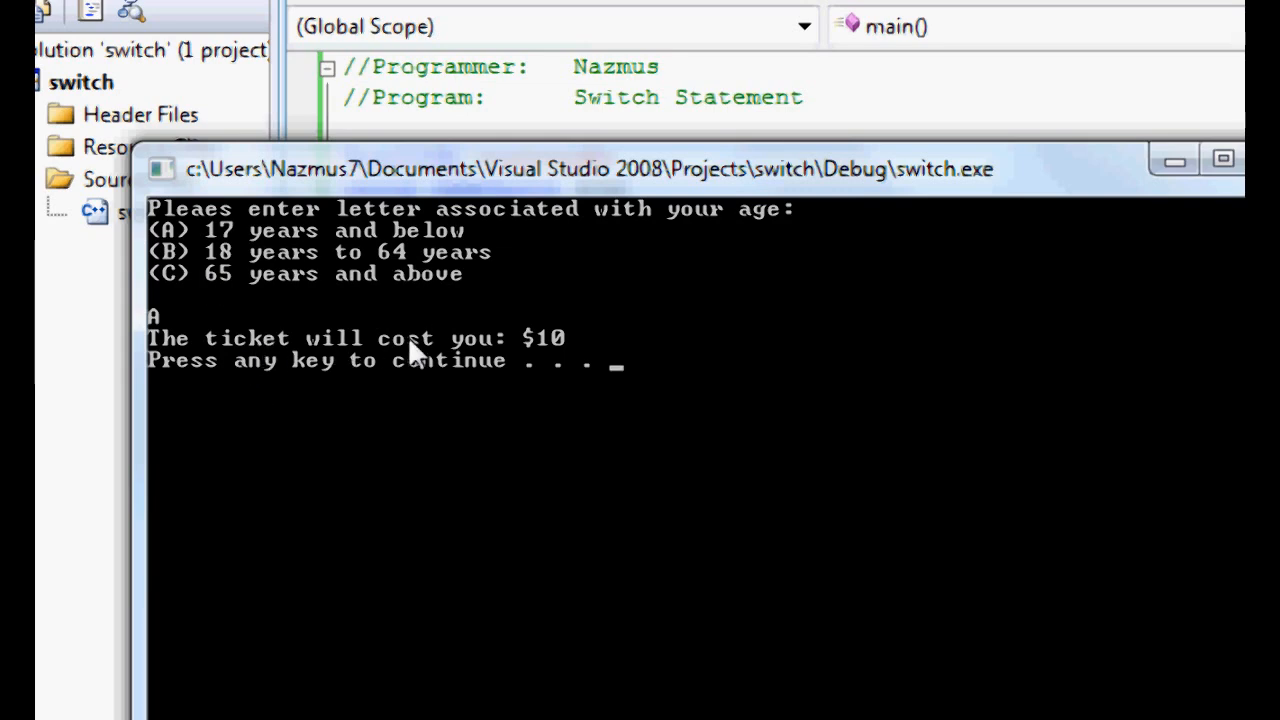
pyautogui.press('Return')
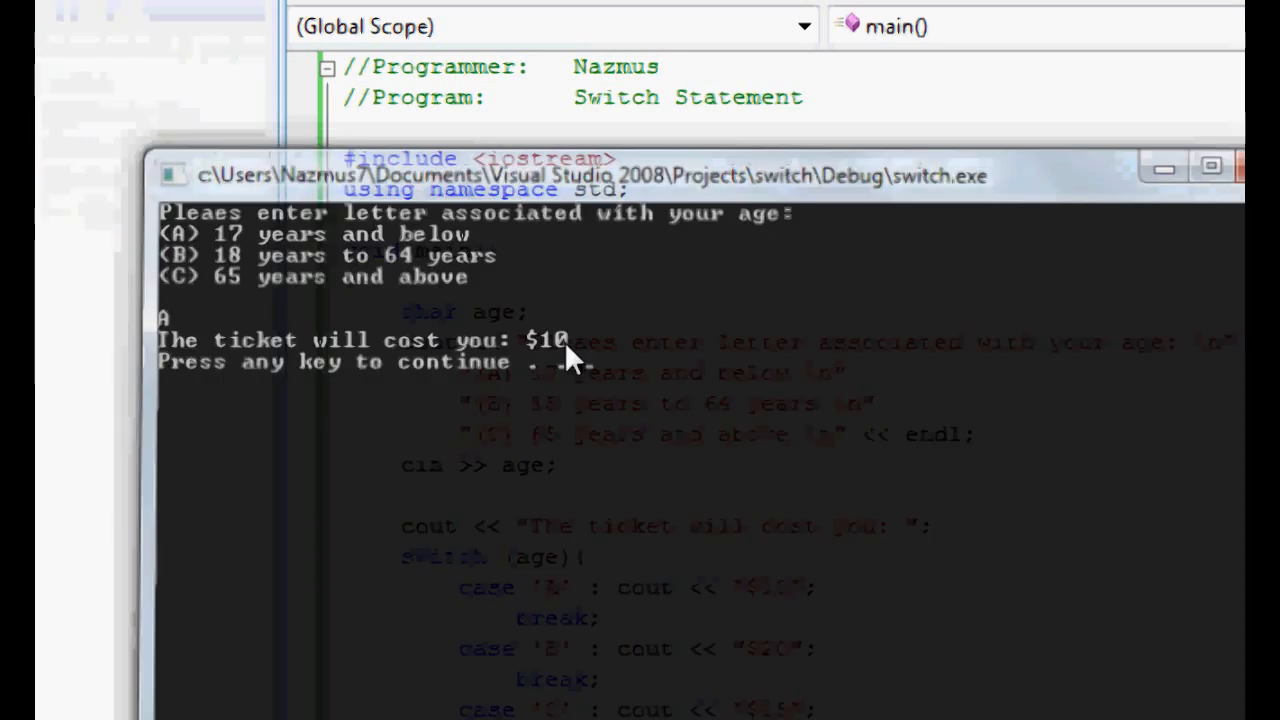
pyautogui.hotkey('ctrl', 'F5')
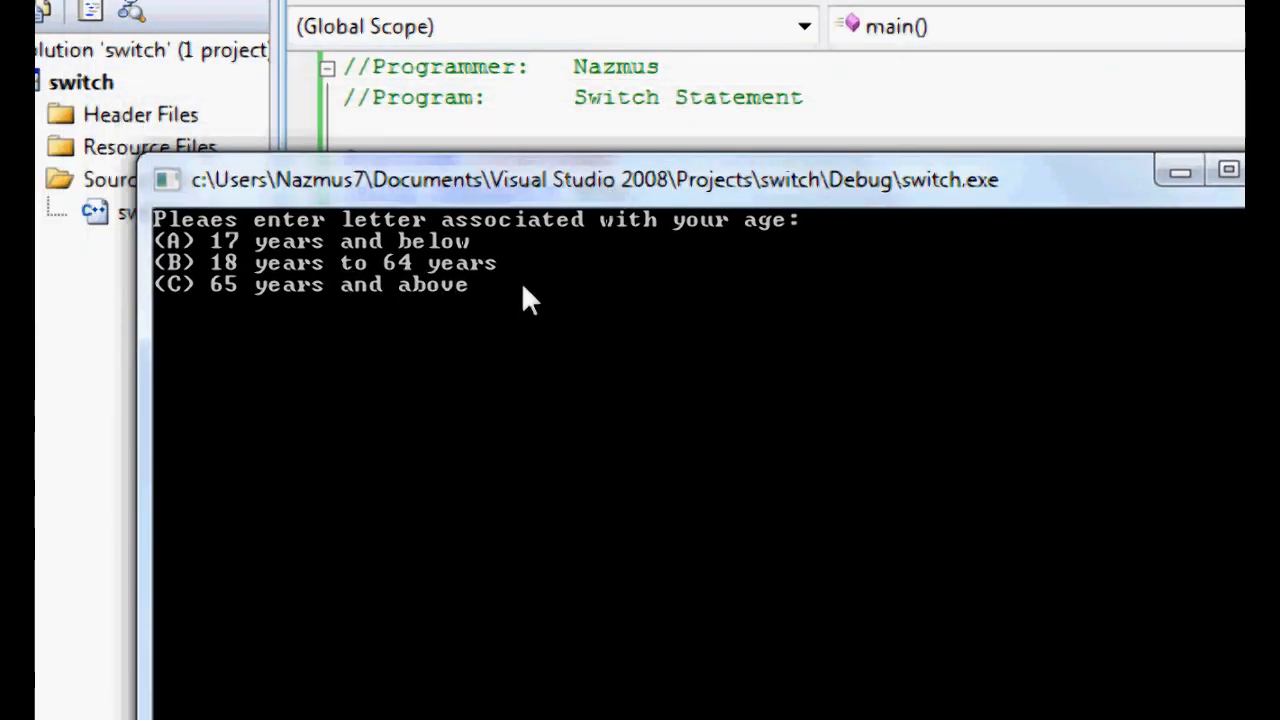
pyautogui.write('B')
pyautogui.press('Return')
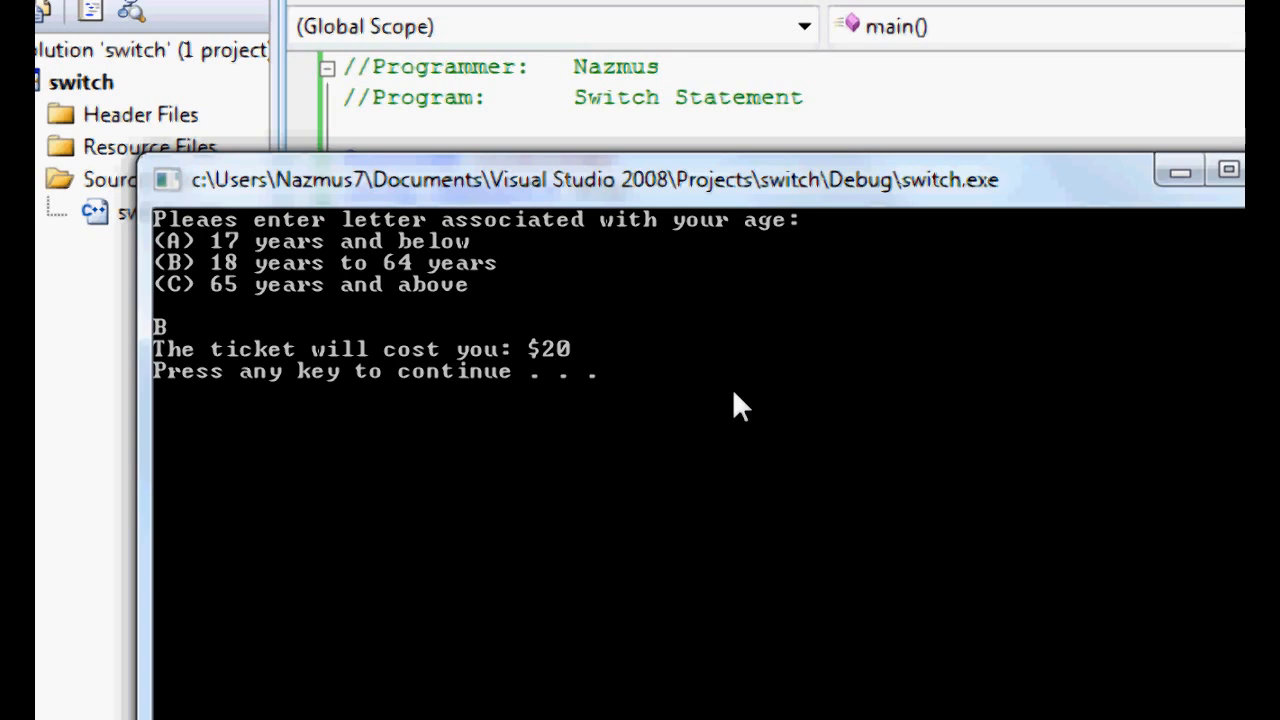
pyautogui.press('Return')
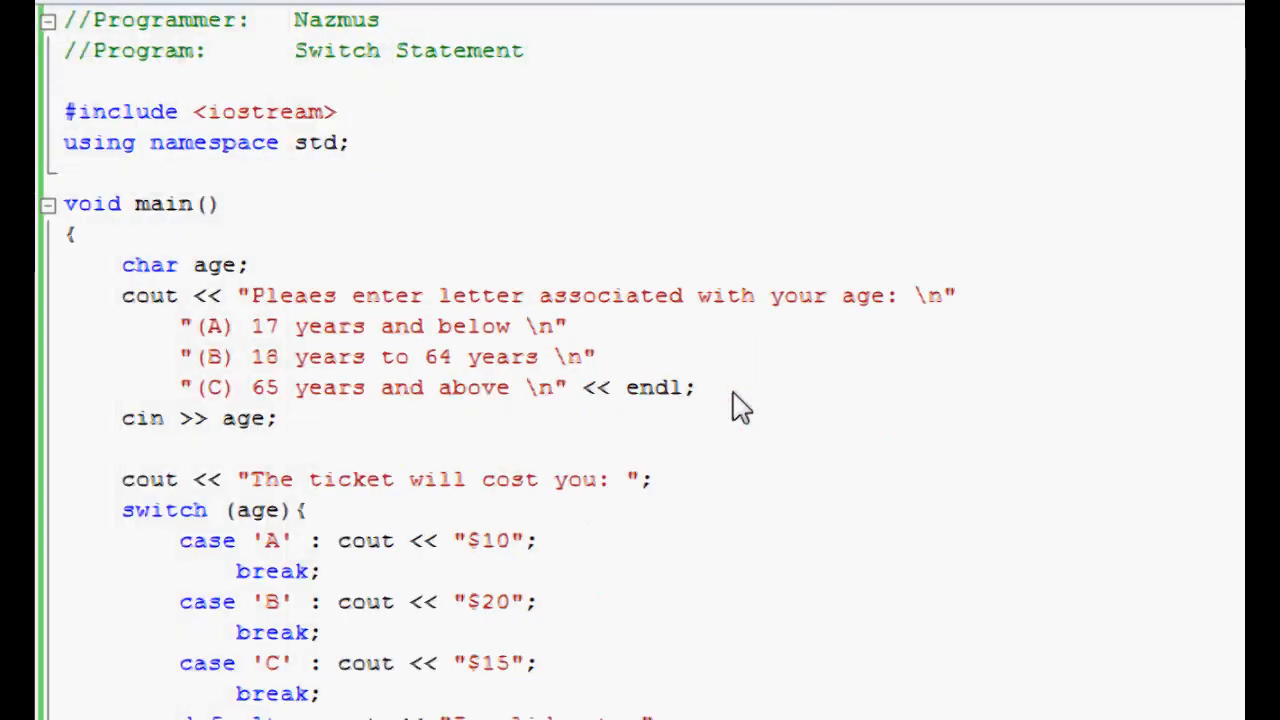
# Rerun with the invalid letter V to get "Invalid entry", then close the console.
pyautogui.hotkey('ctrl', 'F5')
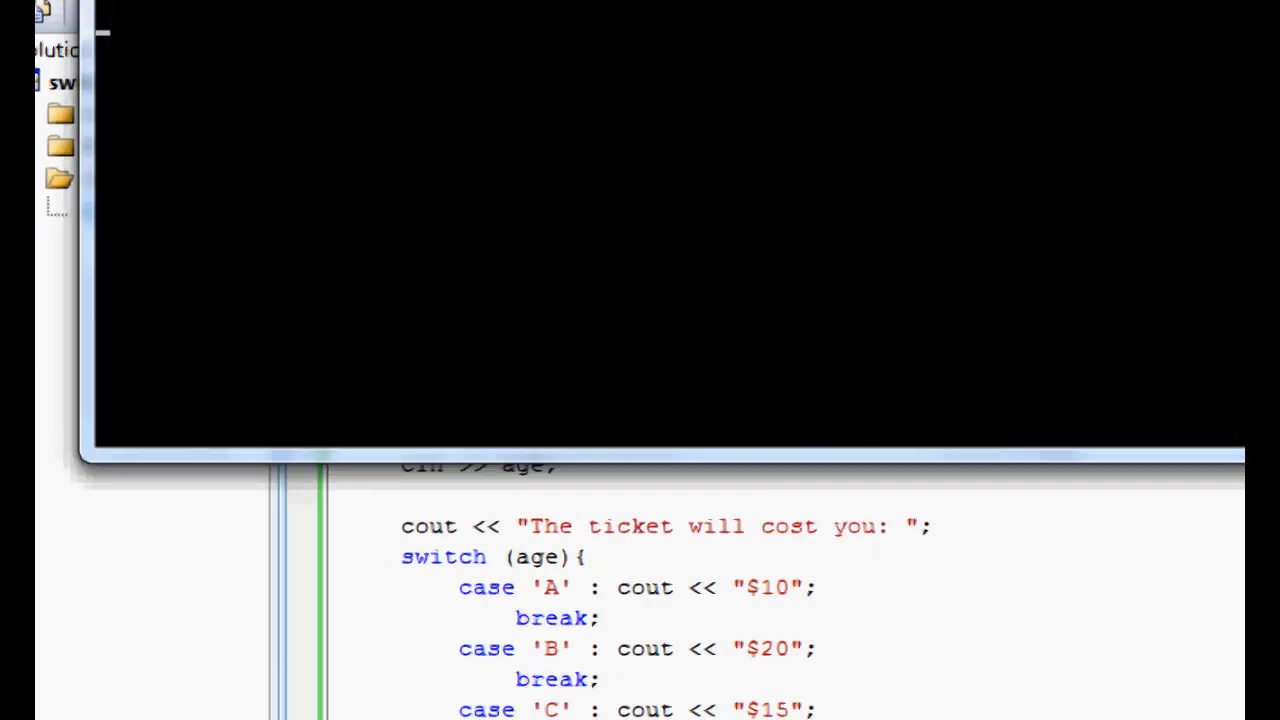
pyautogui.write('V')
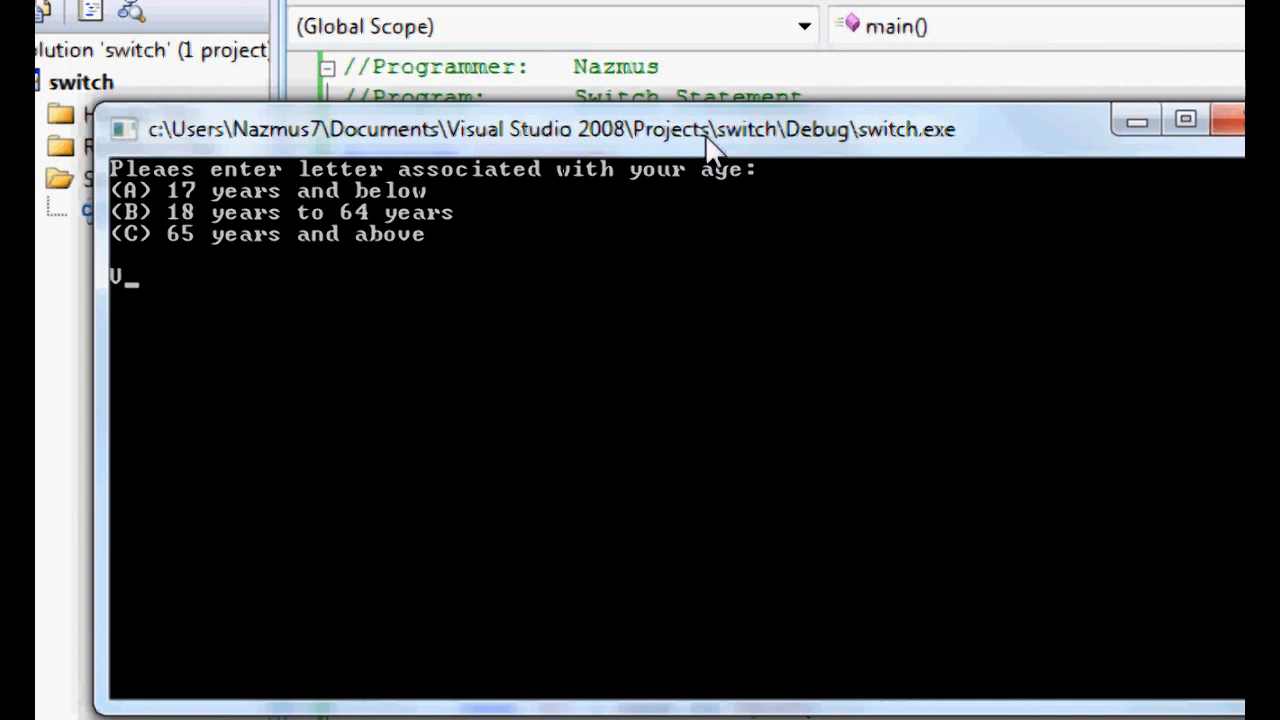
pyautogui.press('Return')
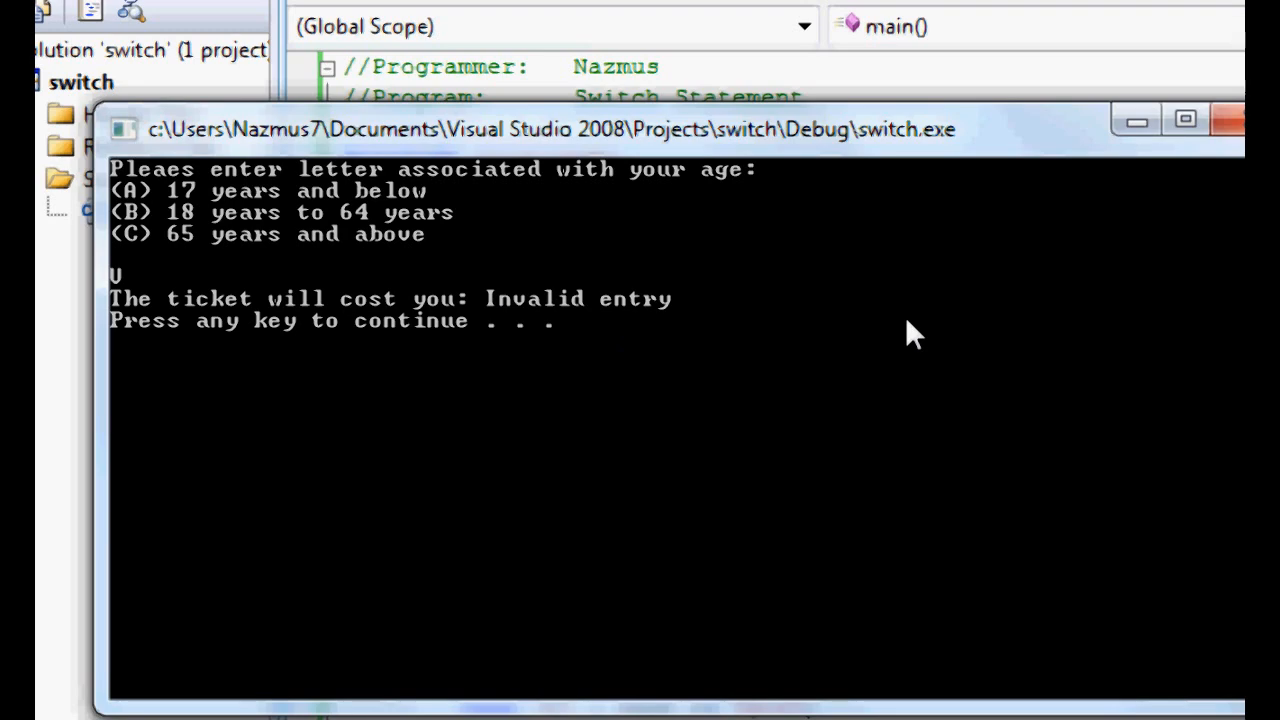
pyautogui.press('Return')
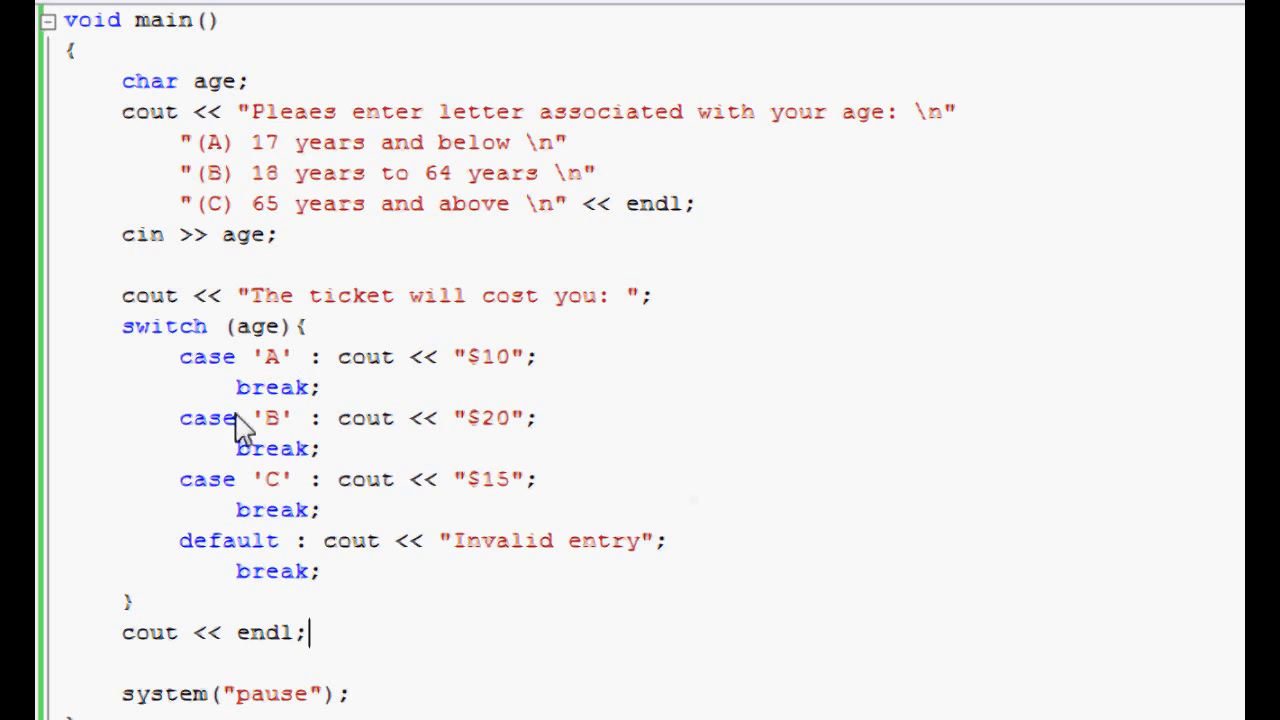
# Add a case 'a' : label above case 'A' so lowercase a falls through to the $10 line.
pyautogui.doubleClick(272, 357)
pyautogui.click(315, 333)
pyautogui.press('Return')
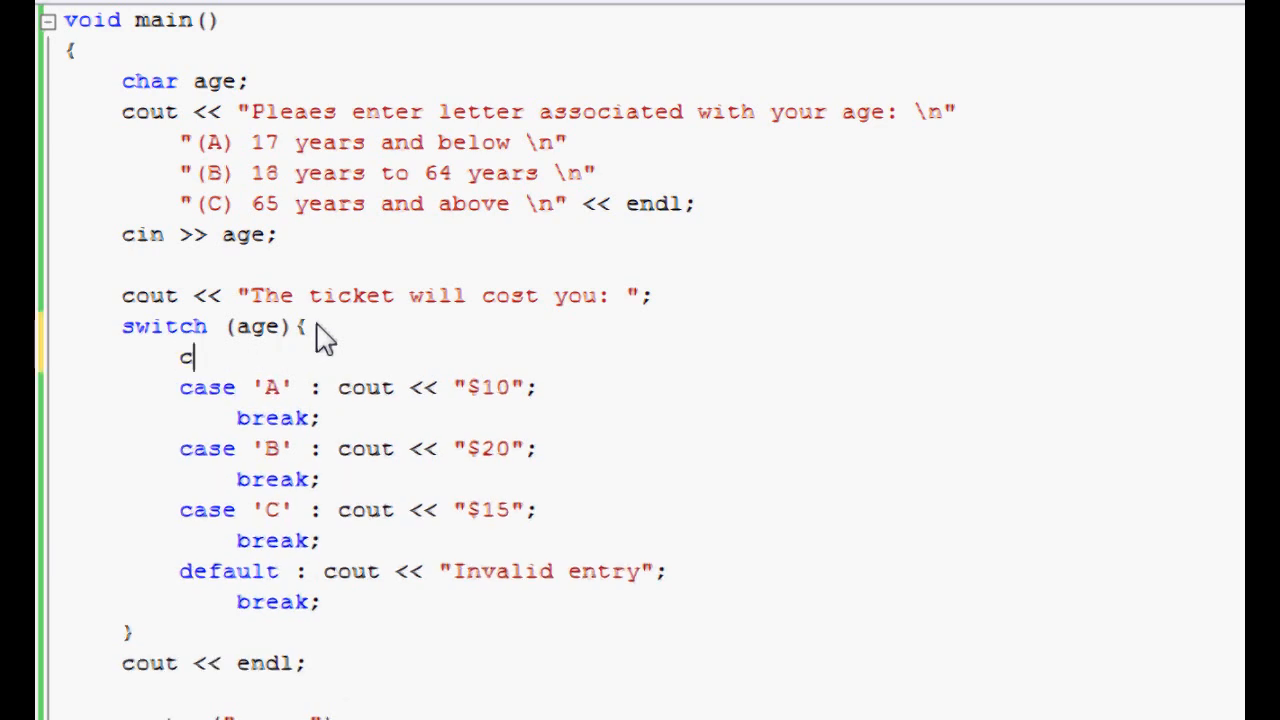
pyautogui.write('case')
pyautogui.write(" 'a' ")
pyautogui.write(':')
pyautogui.doubleClick(532, 387)
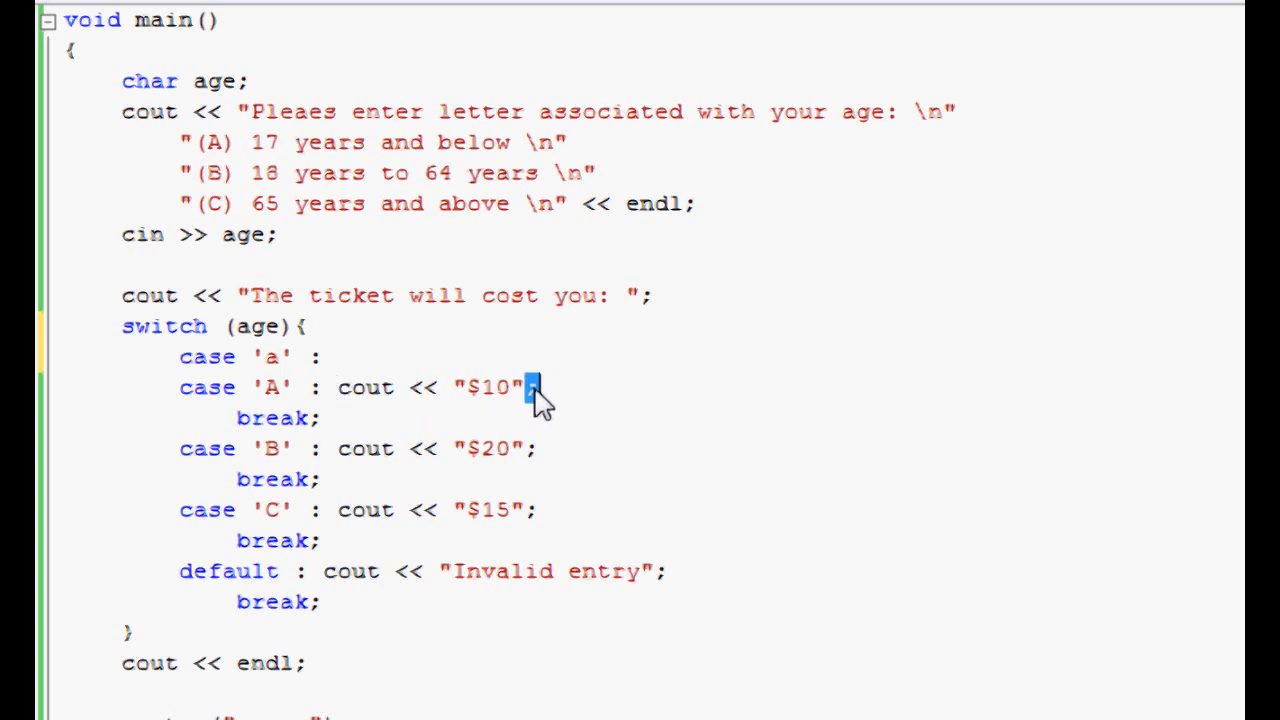
pyautogui.click(325, 357)
# Review the case 'a' and case 'A' lines together, then launch a rebuild and run.
pyautogui.moveTo(179, 357); pyautogui.dragTo(589, 403)
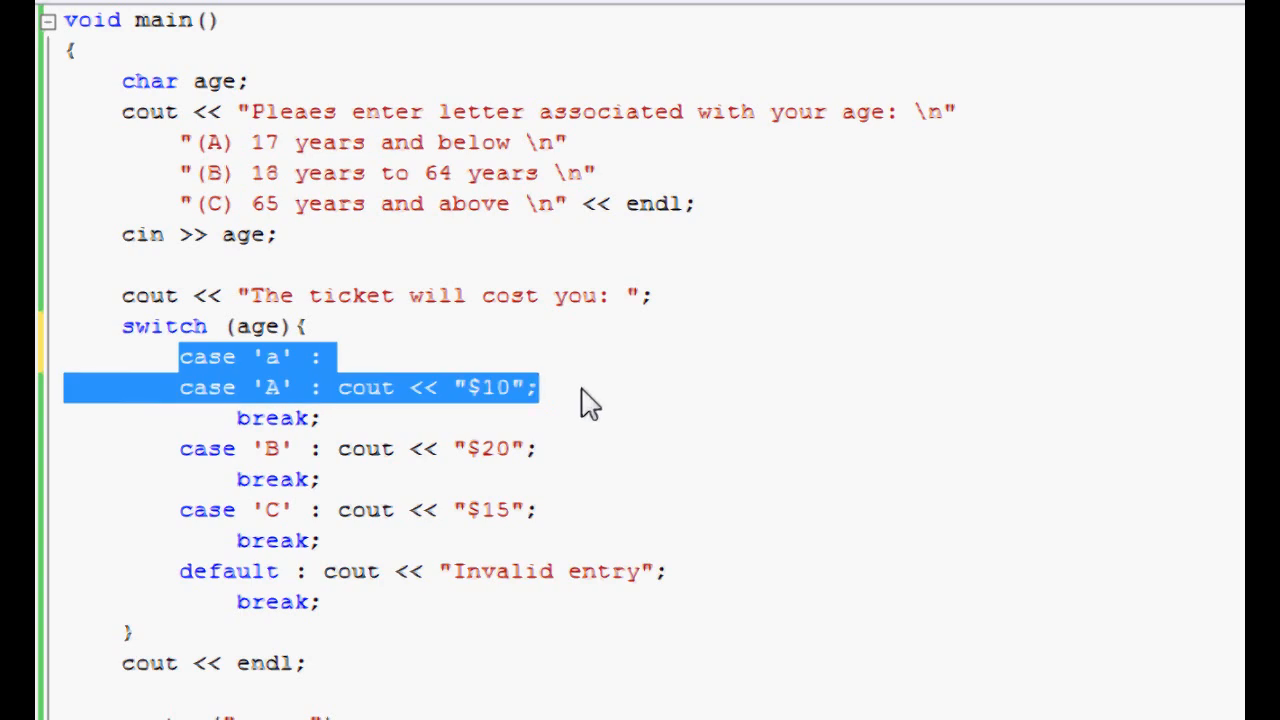
pyautogui.click(272, 357)
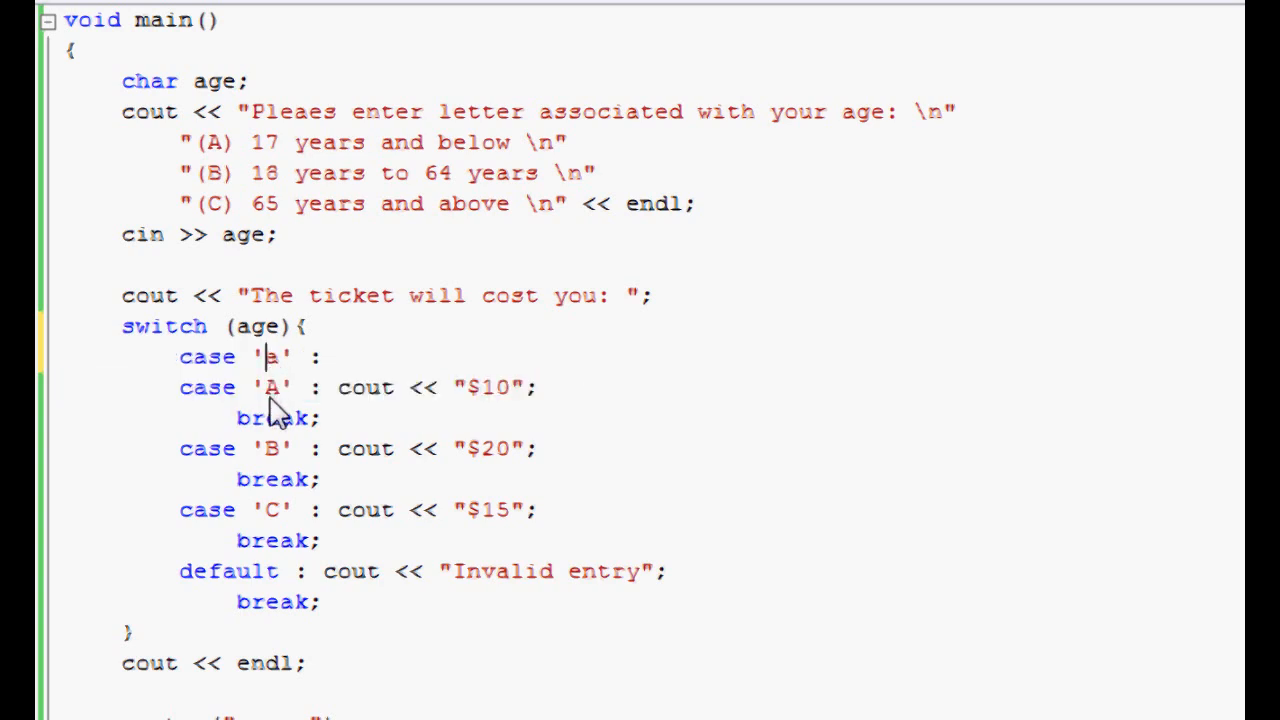
pyautogui.doubleClick(272, 387)
pyautogui.click(472, 400)
pyautogui.doubleClick(486, 387)
pyautogui.click(538, 460)
pyautogui.hotkey('ctrl', 'F5')
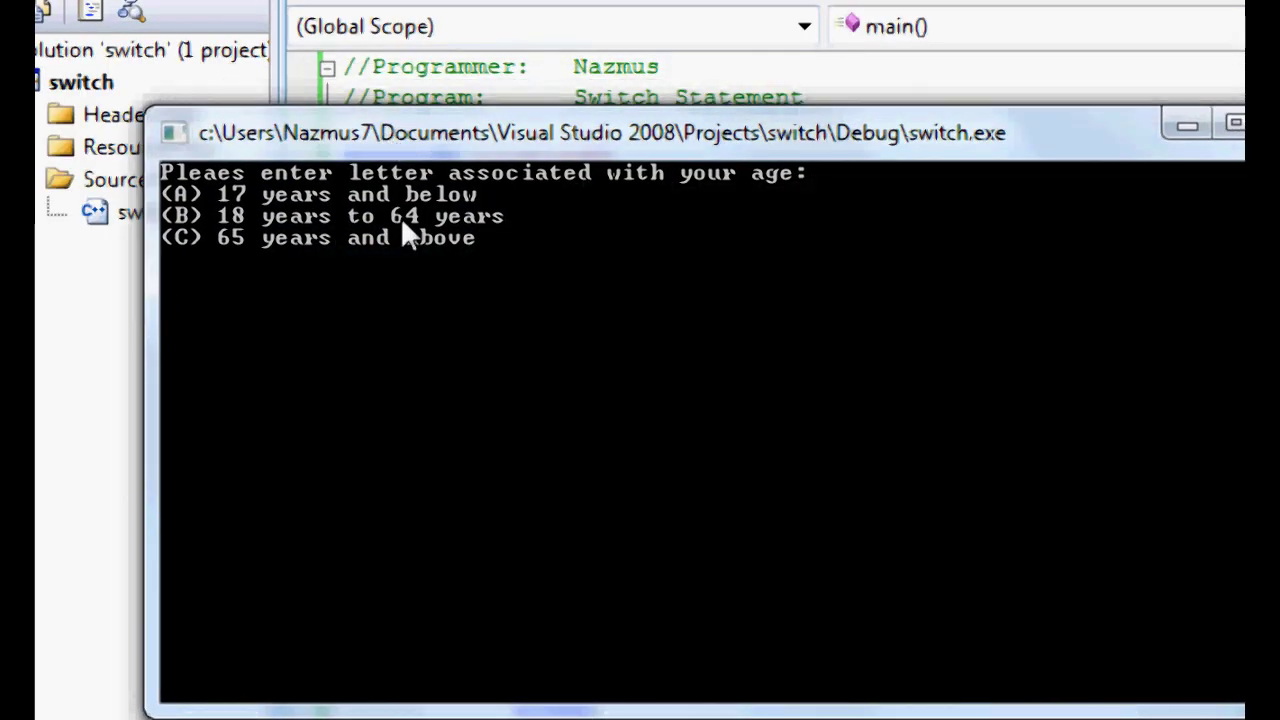
pyautogui.write('a')
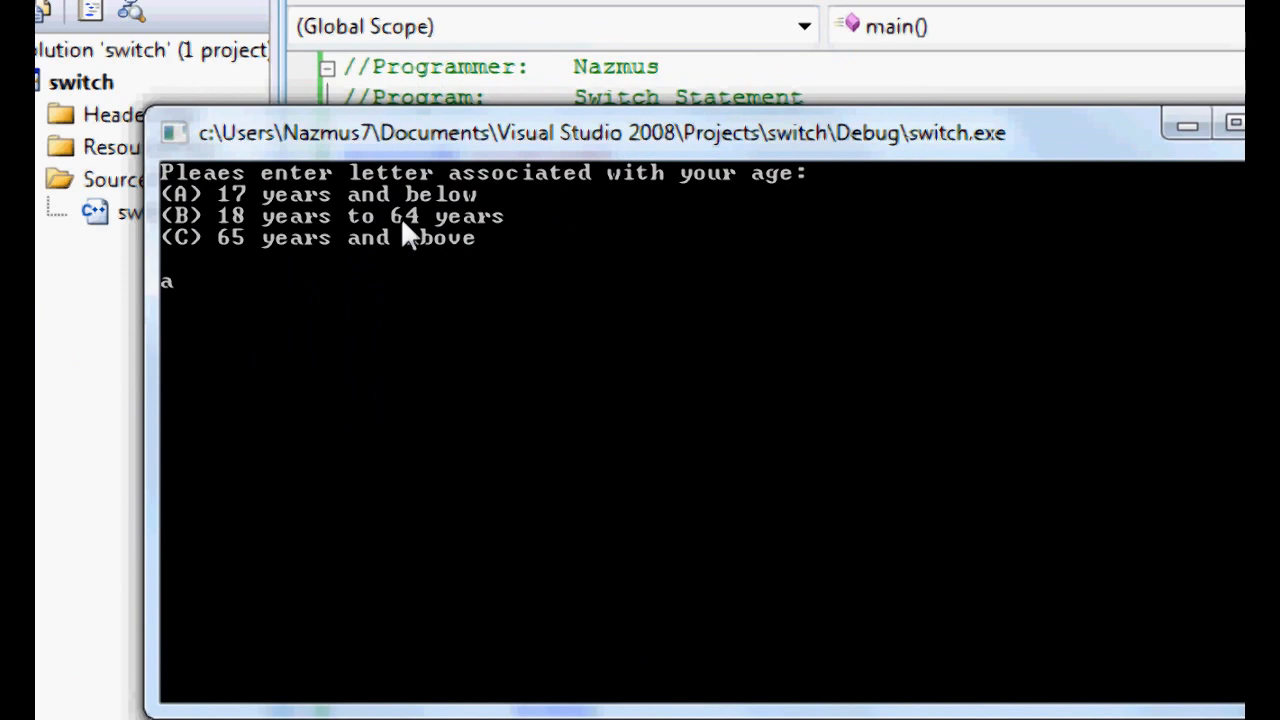
# Test lowercase a (prints $10), then rerun and test lowercase b, reported as Invalid entry.
pyautogui.press('Return')
pyautogui.press('Return')
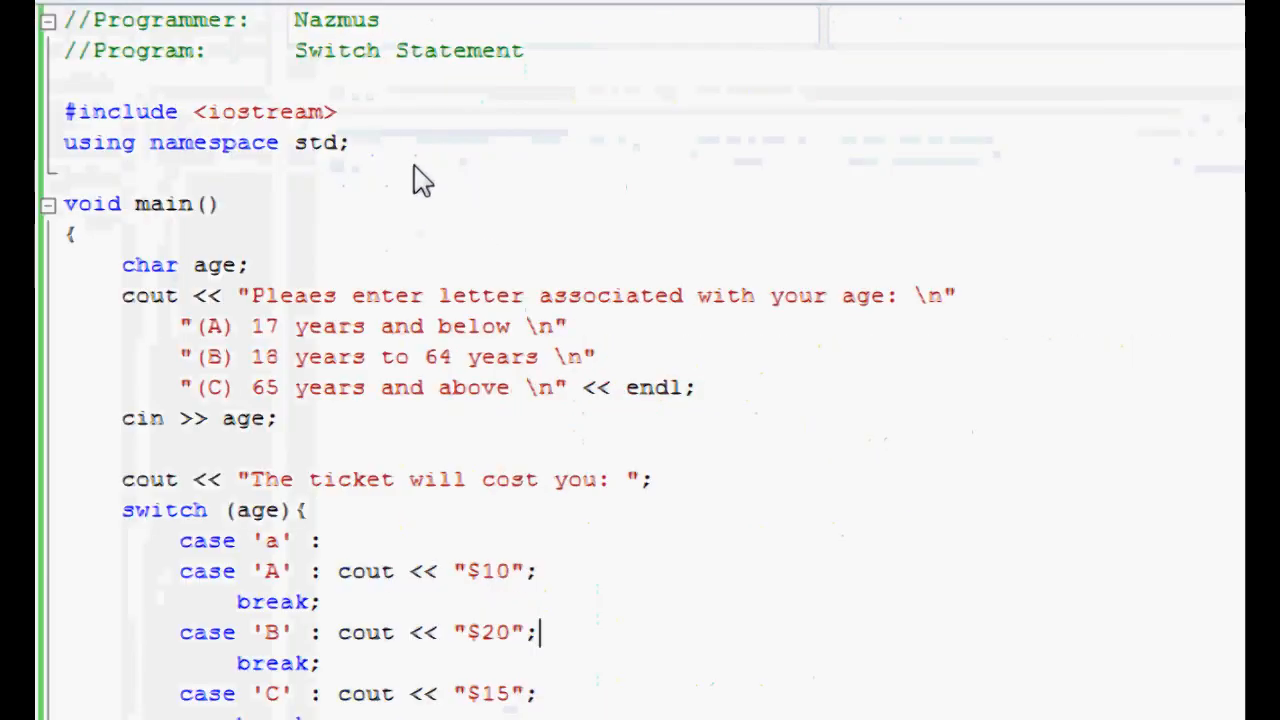
pyautogui.hotkey('ctrl', 'F5')
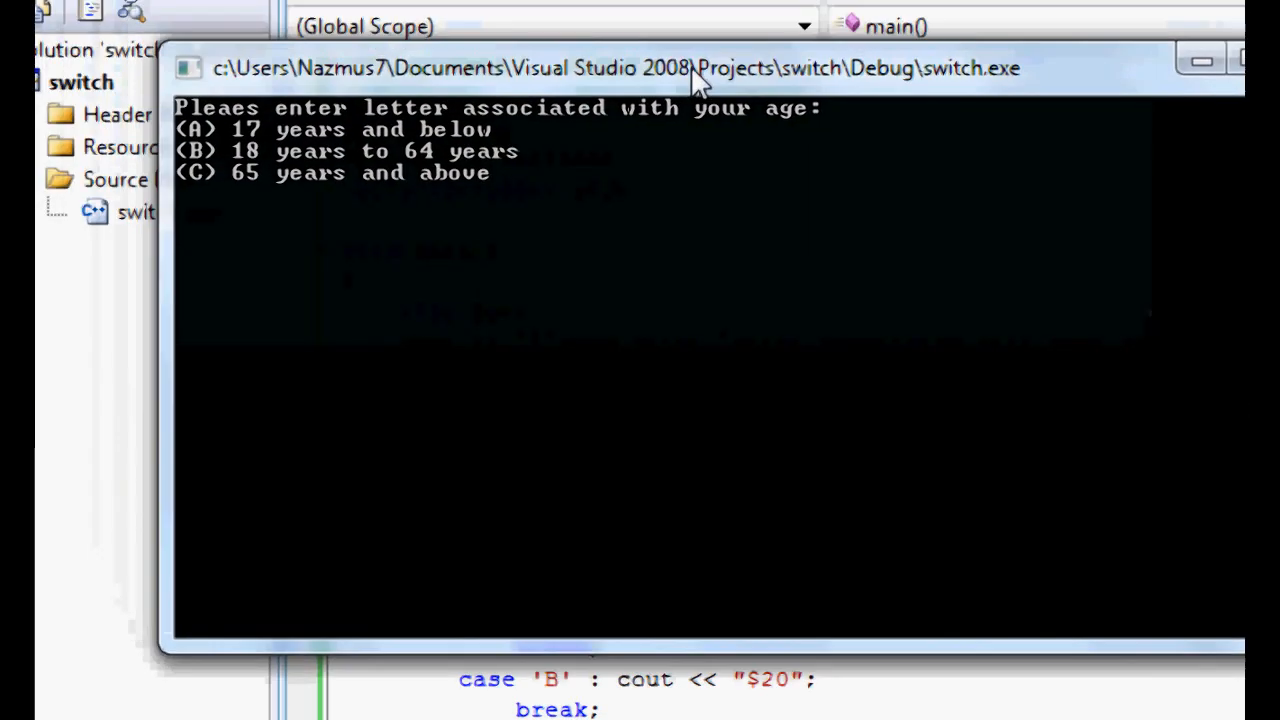
pyautogui.moveTo(690, 55); pyautogui.dragTo(651, 125)
pyautogui.write('b')
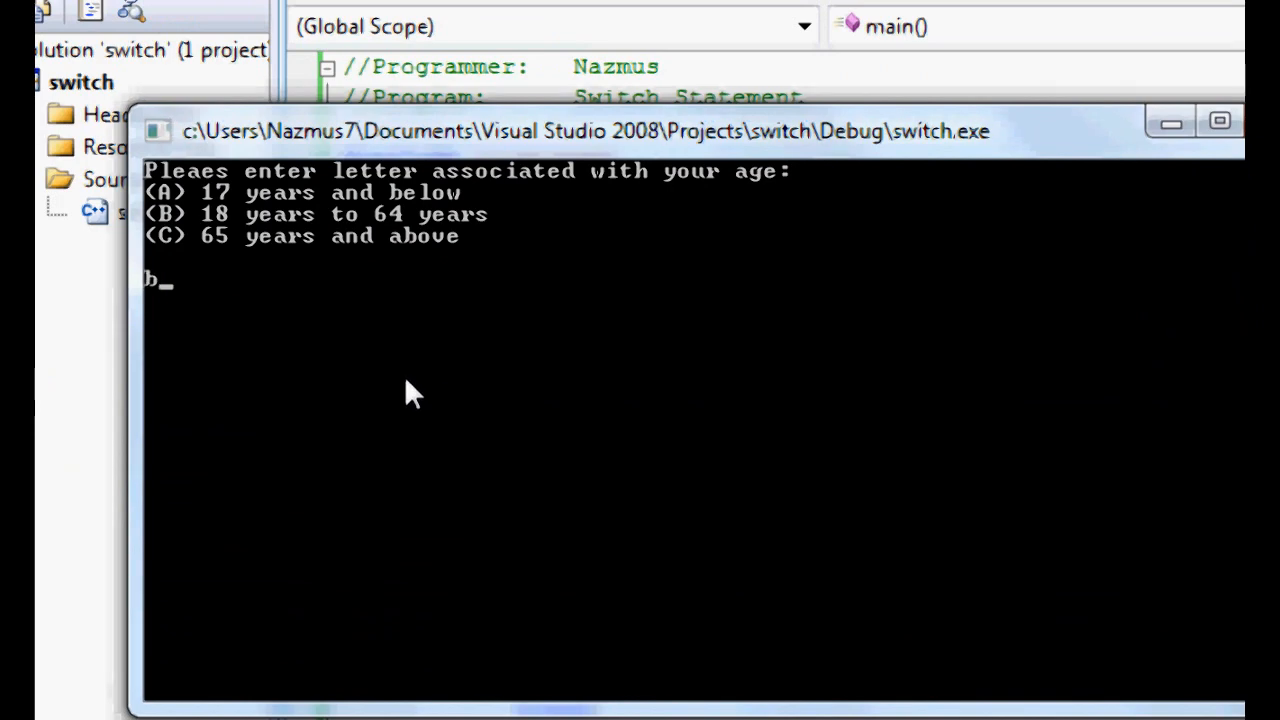
pyautogui.press('Return')
pyautogui.press('Return')
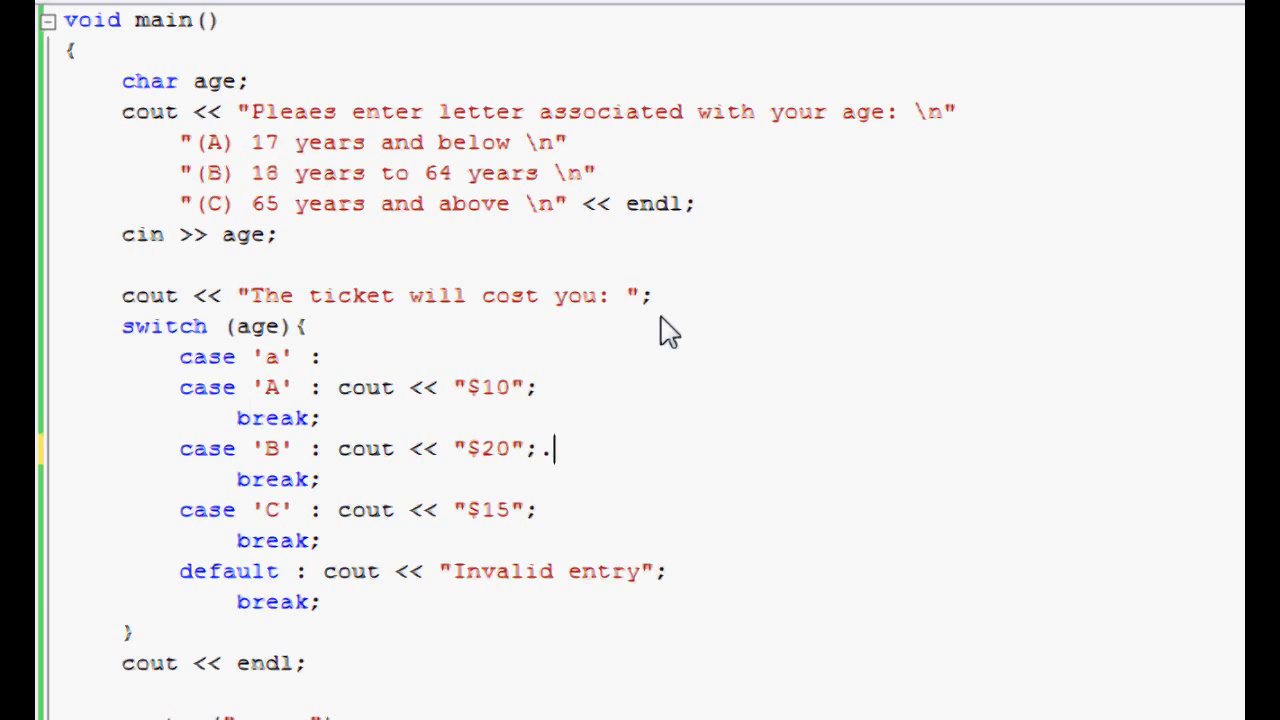
# Delete the stray period after the case 'B' "$20"; statement and review the case code.
pyautogui.press('BackSpace')
pyautogui.moveTo(456, 388); pyautogui.dragTo(594, 430)
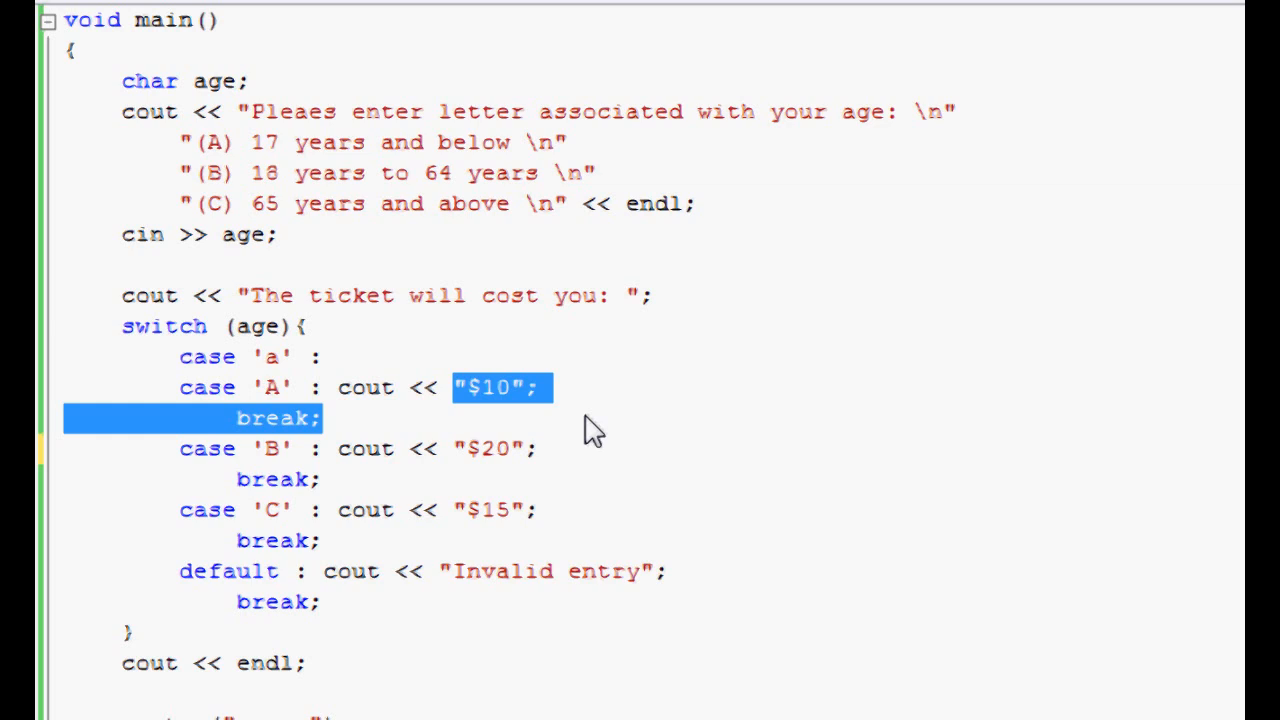
pyautogui.click(405, 360)
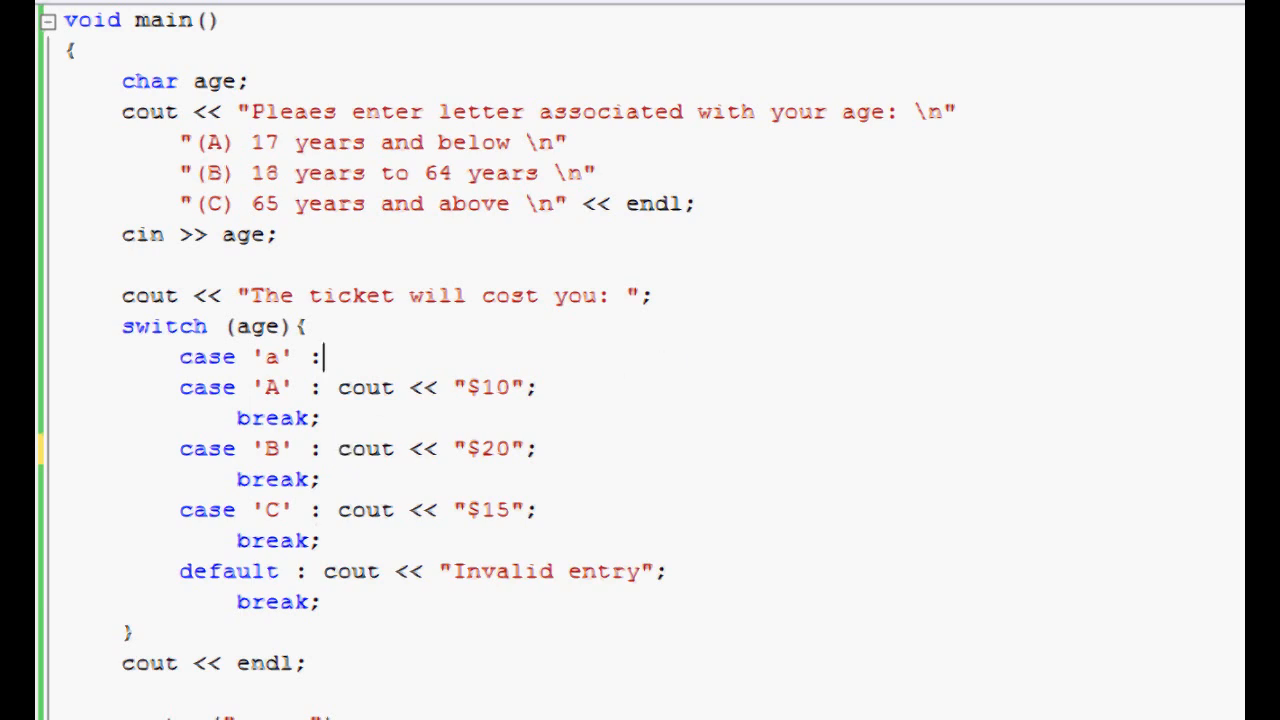
pyautogui.scroll(3, 640, 360)
pyautogui.scroll(2, 640, 360)
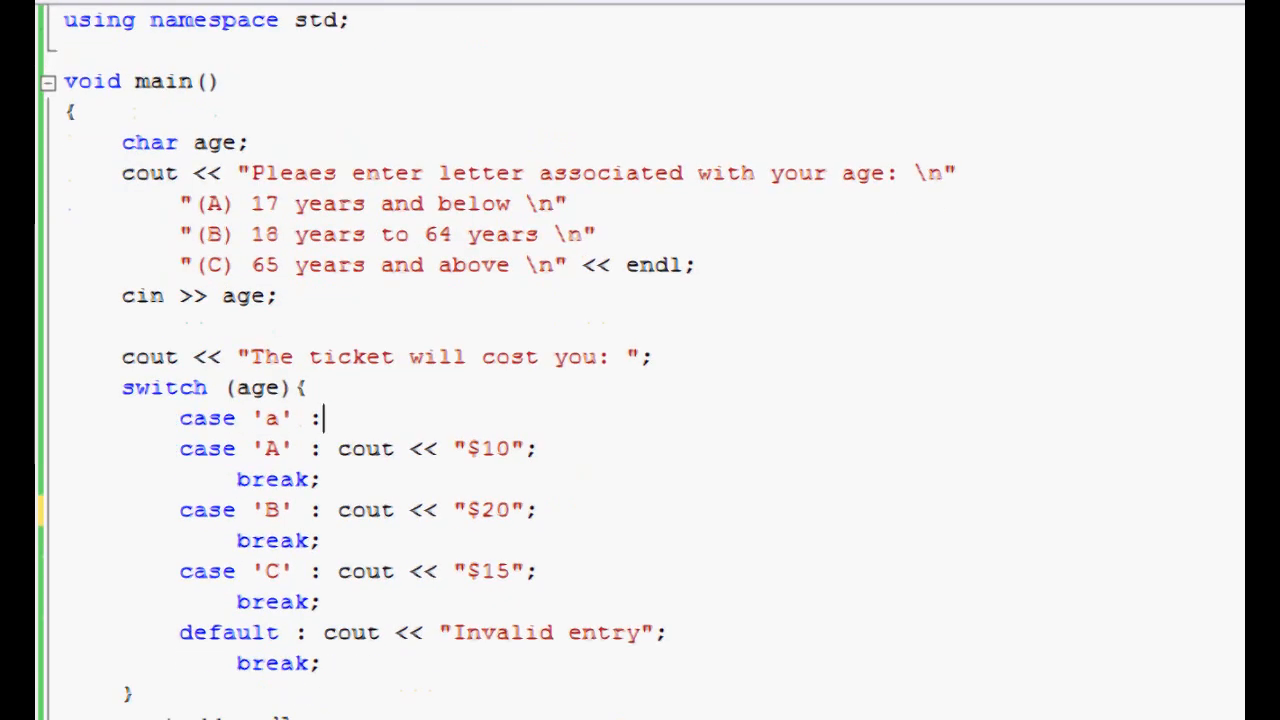
pyautogui.scroll(-3, 640, 360)
pyautogui.scroll(-4, 640, 360)
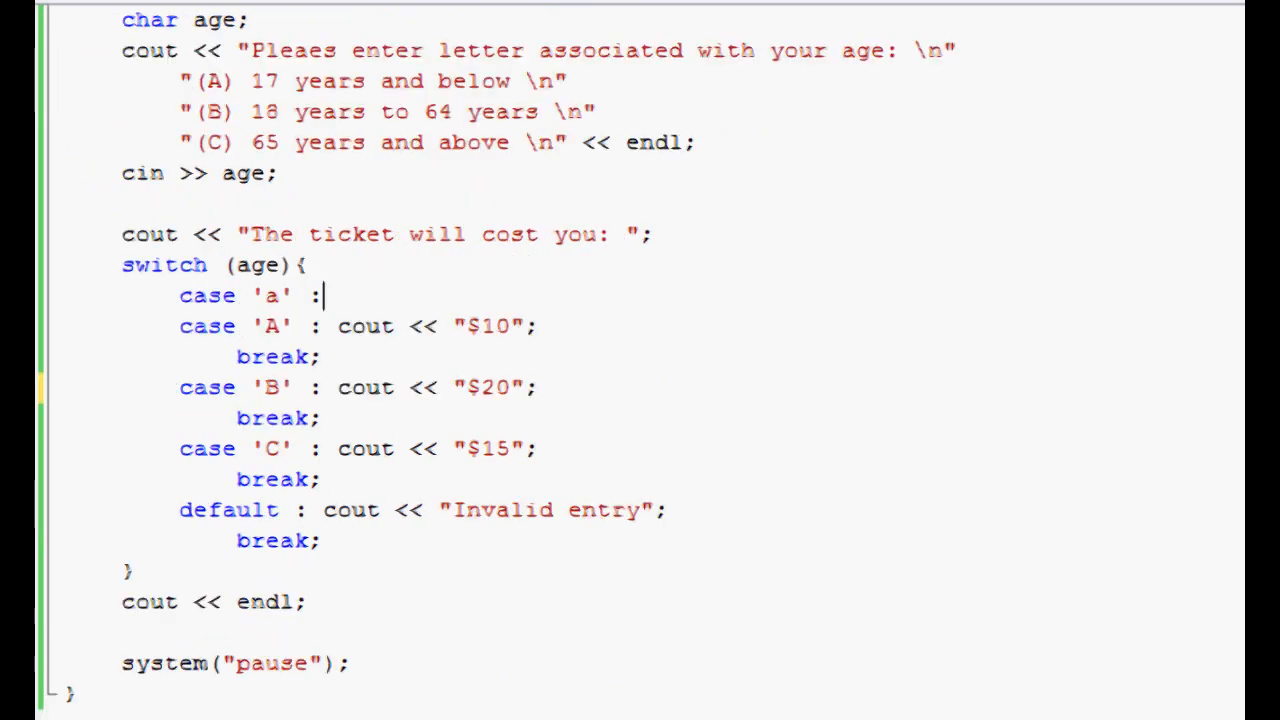